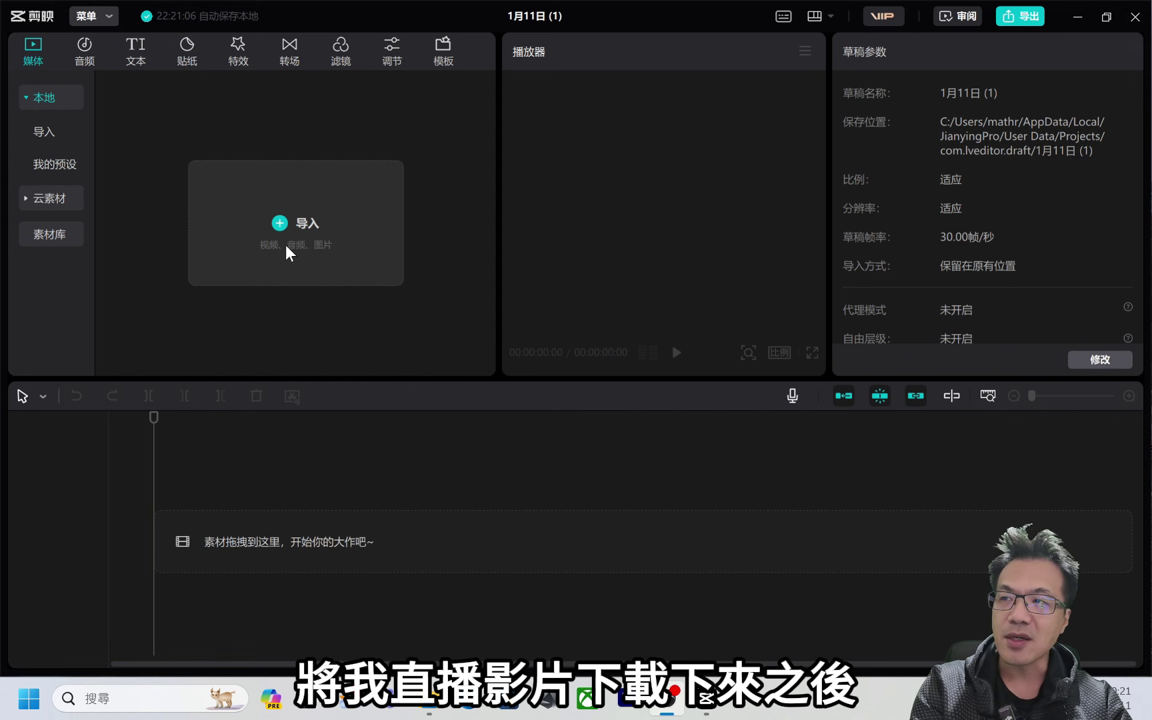
- Import the 學遊無限 livestream MP4 into the project and place it at the start of the timeline
click(288, 251)
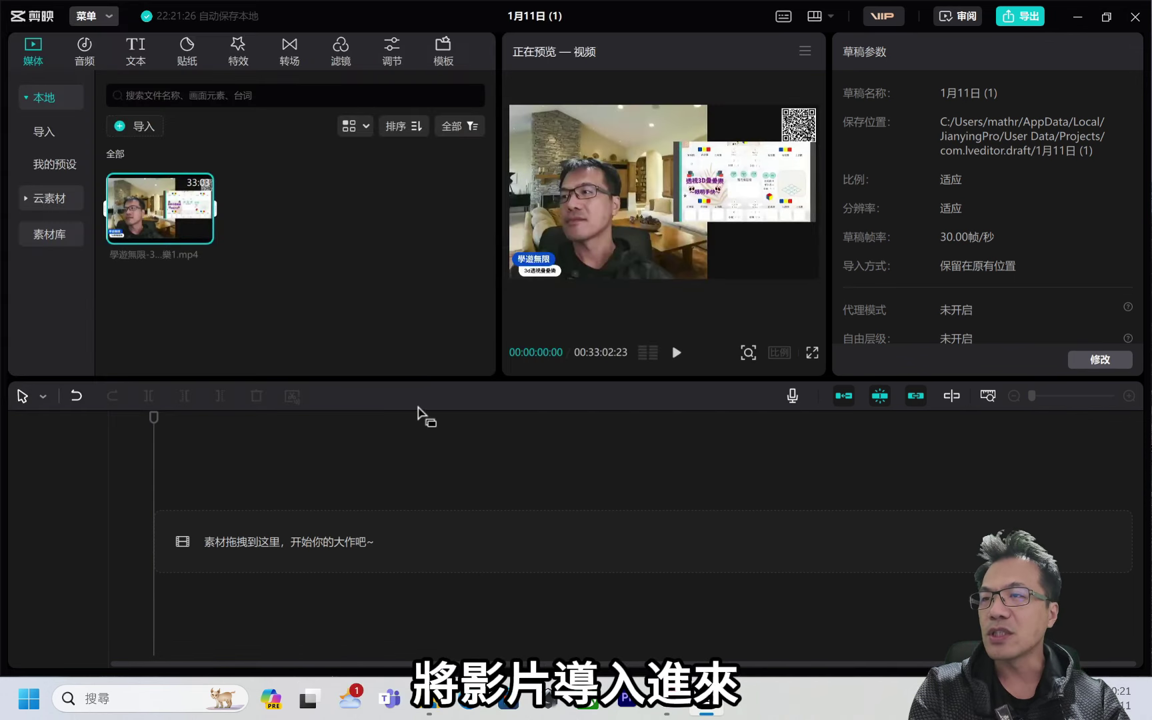
drag(160, 206, 167, 542)
- Adjust the volume of the livestream clip on the timeline
click(1129, 396)
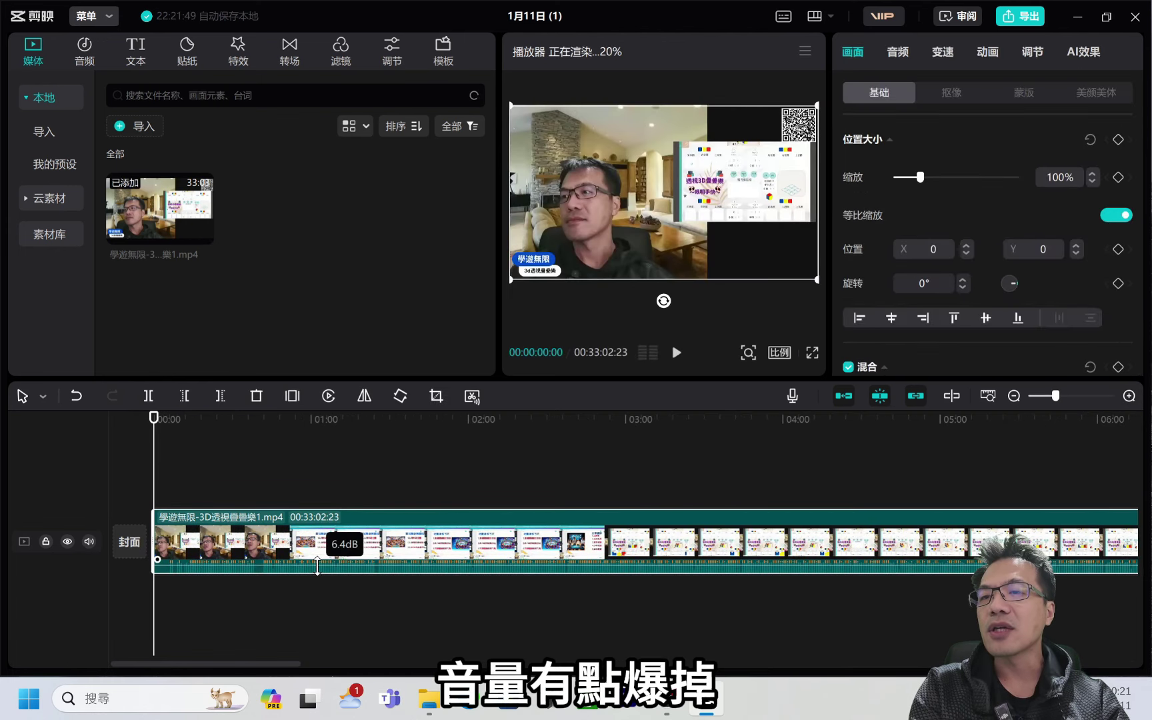
drag(316, 568, 316, 568)
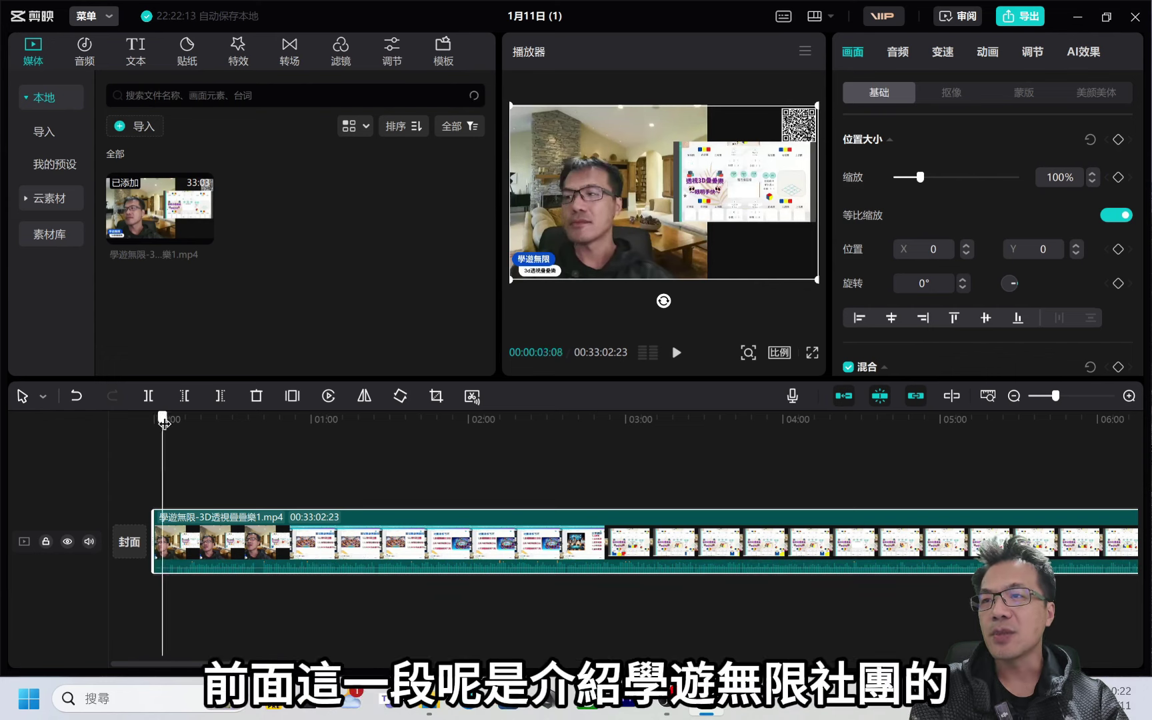
- Trim off the clip's introductory part before 00:03:44:02
drag(160, 422, 740, 441)
scroll(736, 438, up, 2)
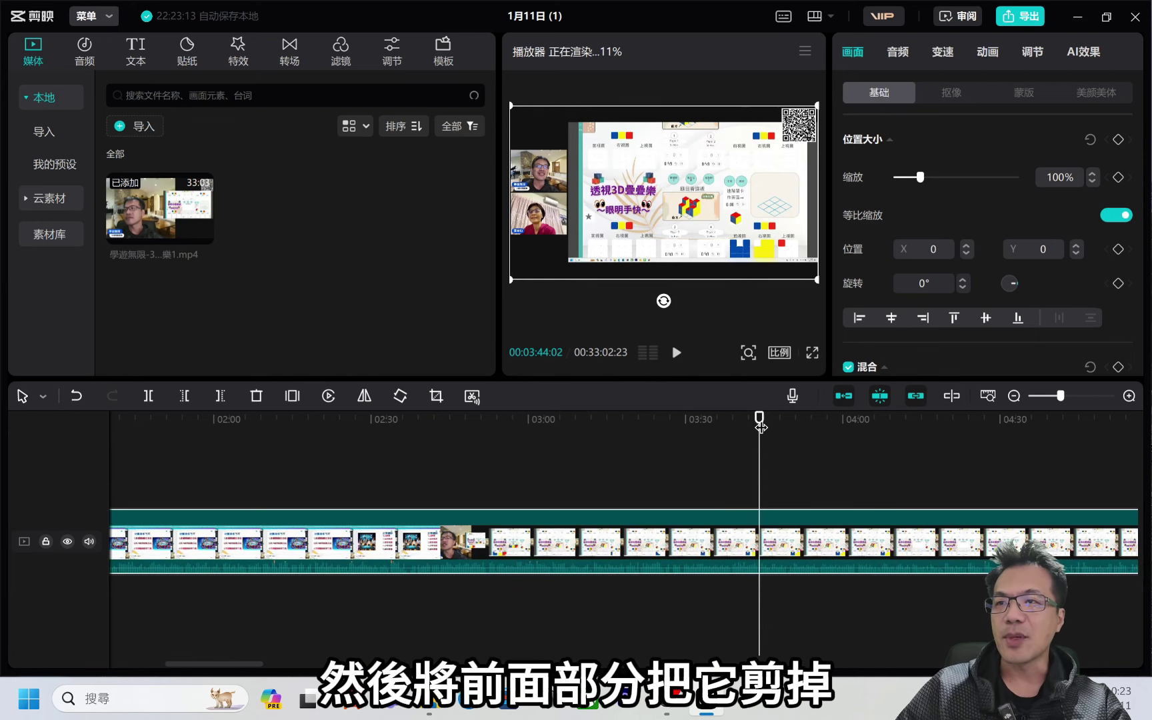
key(q)
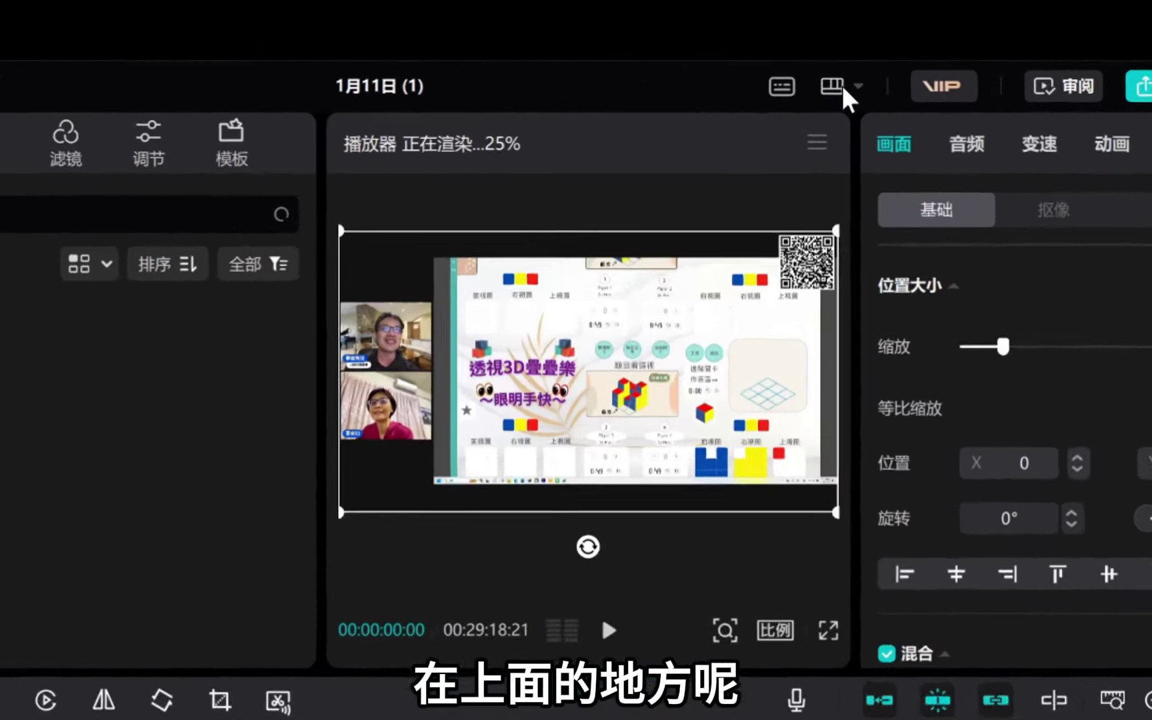
- In the 智能剪口播 layout, mark the transcript's invalid segments and delete all marked 停顿, 语气词 and 重复 segments
click(824, 18)
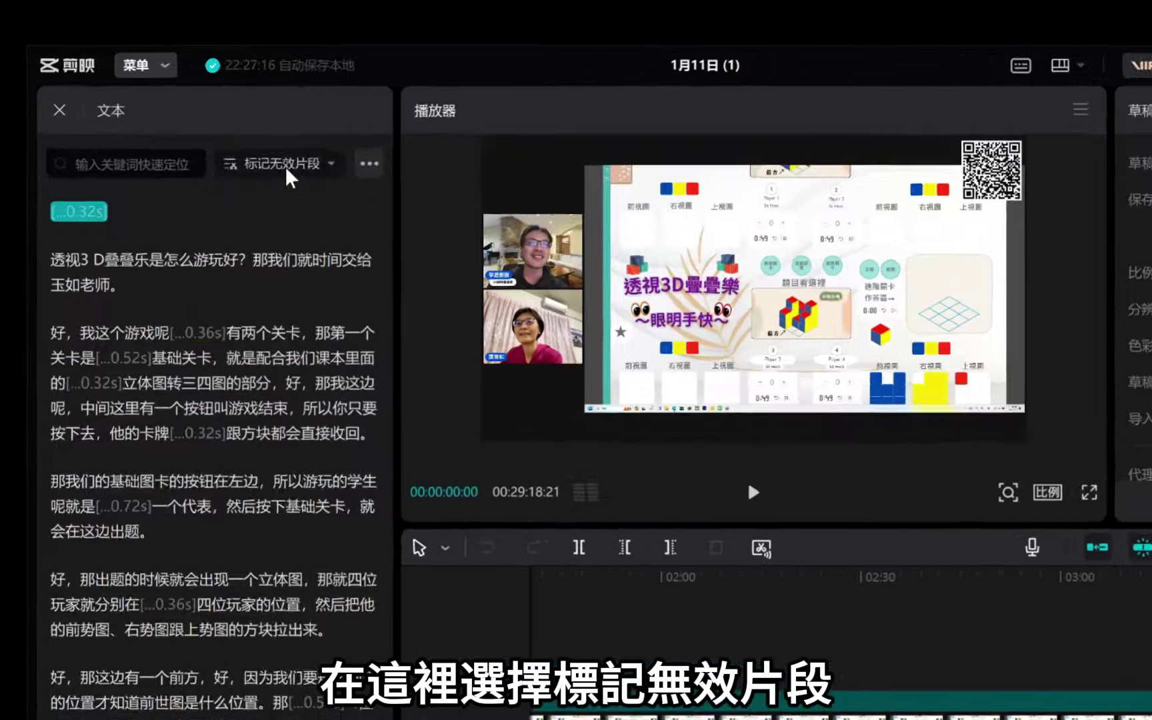
click(204, 95)
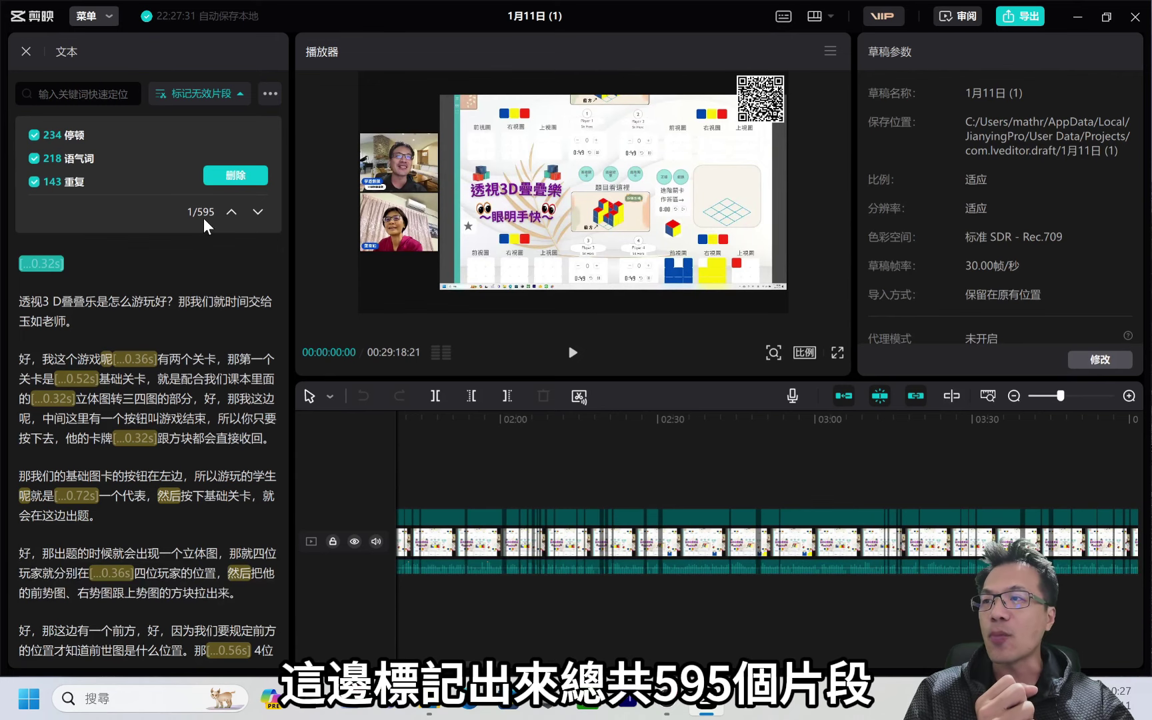
click(237, 178)
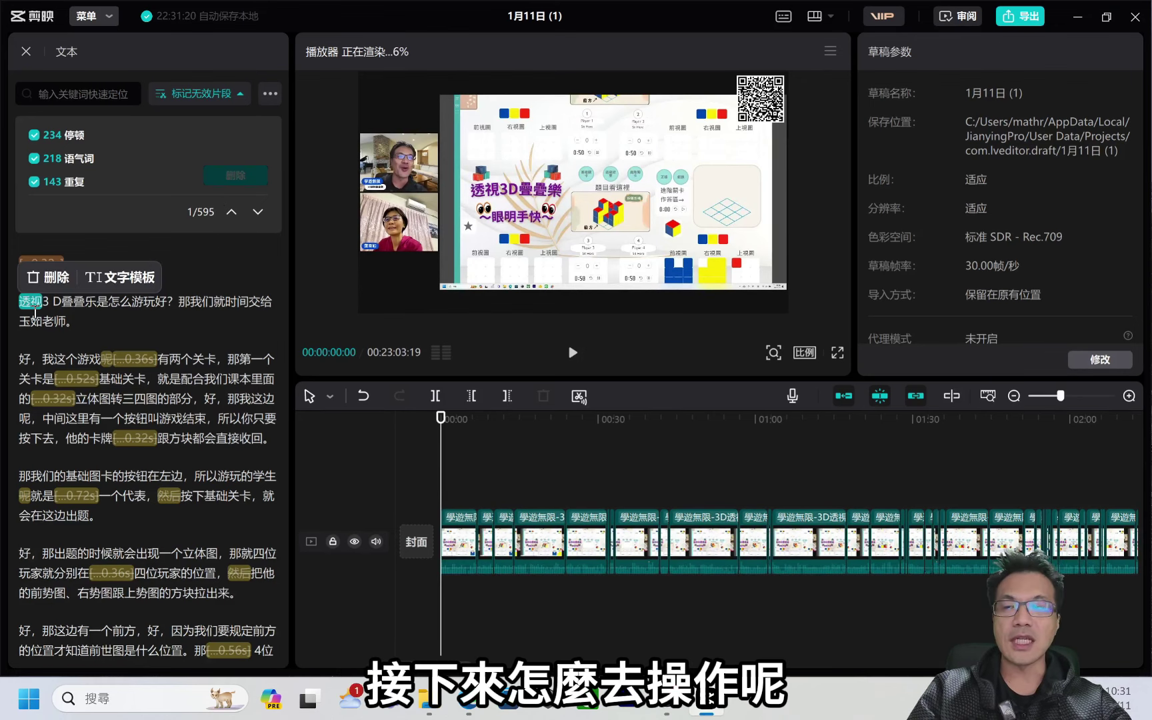
- Delete the superfluous phrase "好，那我这边呢，" from the video through its transcript
click(30, 302)
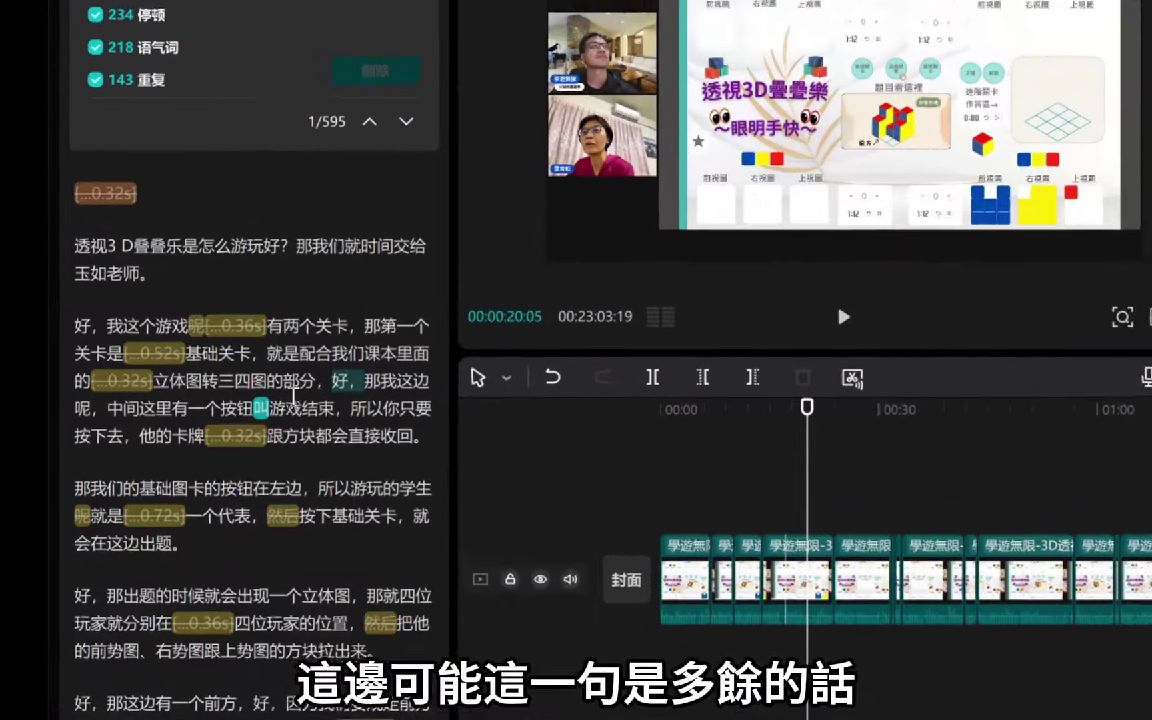
drag(205, 398, 34, 422)
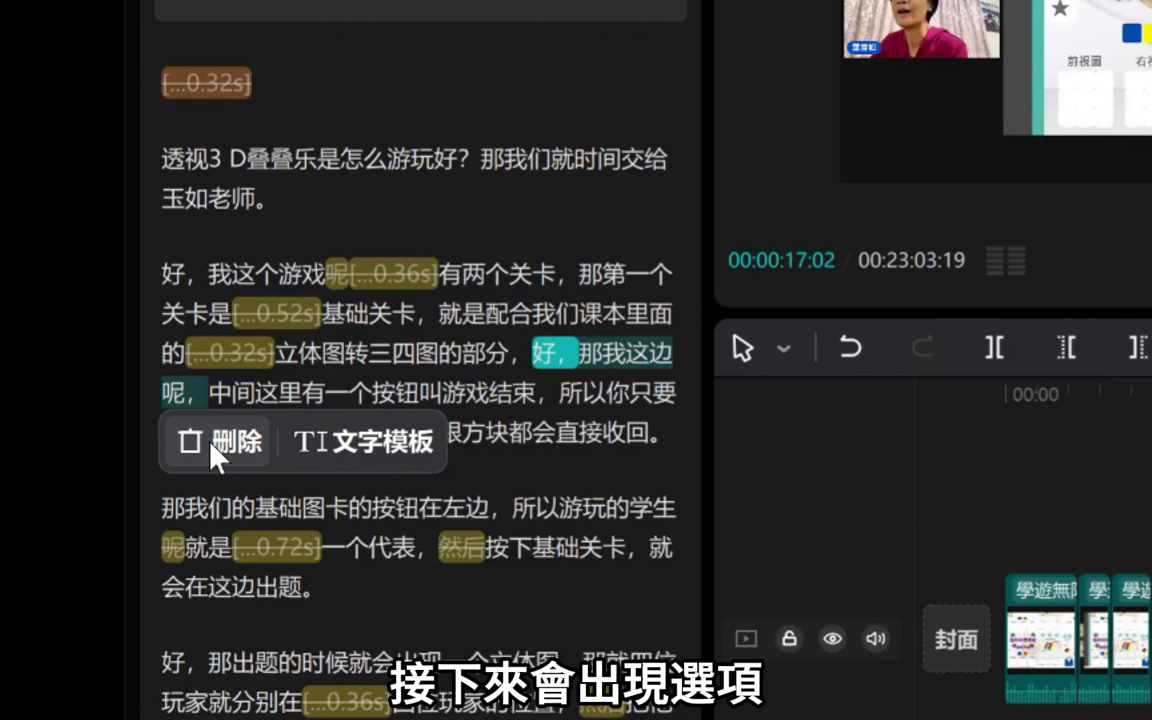
click(208, 442)
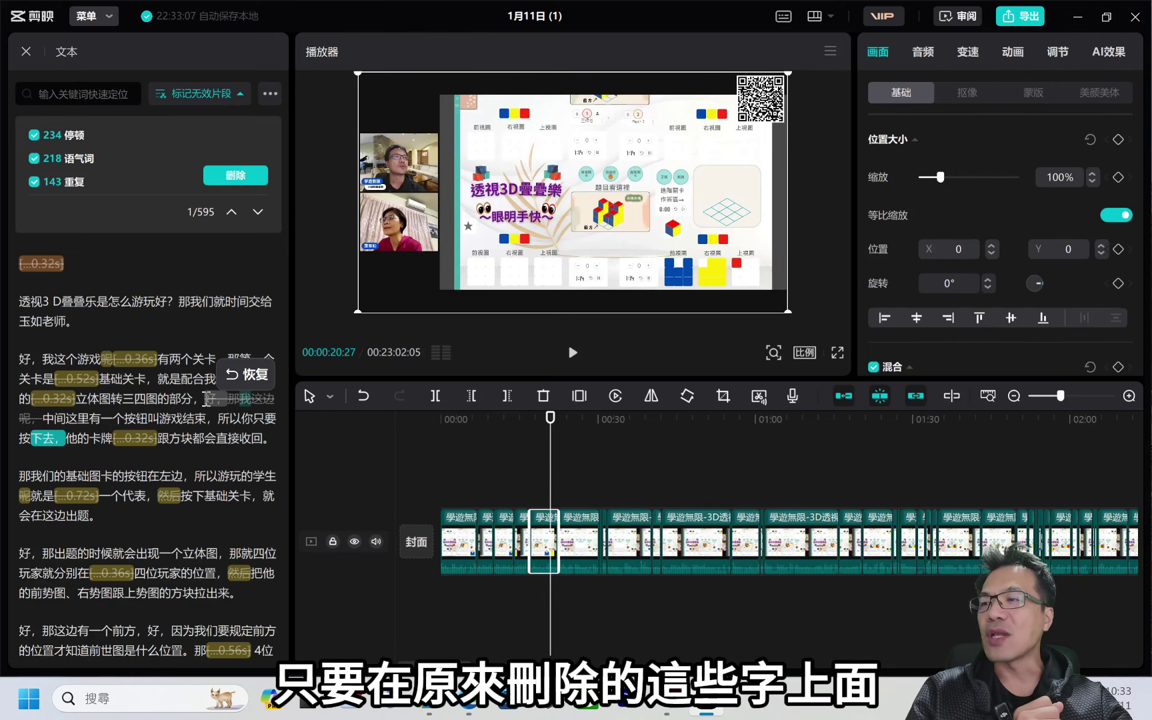
- Restore the deleted phrase "好，那我这边呢，" in the transcript and continue to the following paragraphs
drag(204, 399, 34, 433)
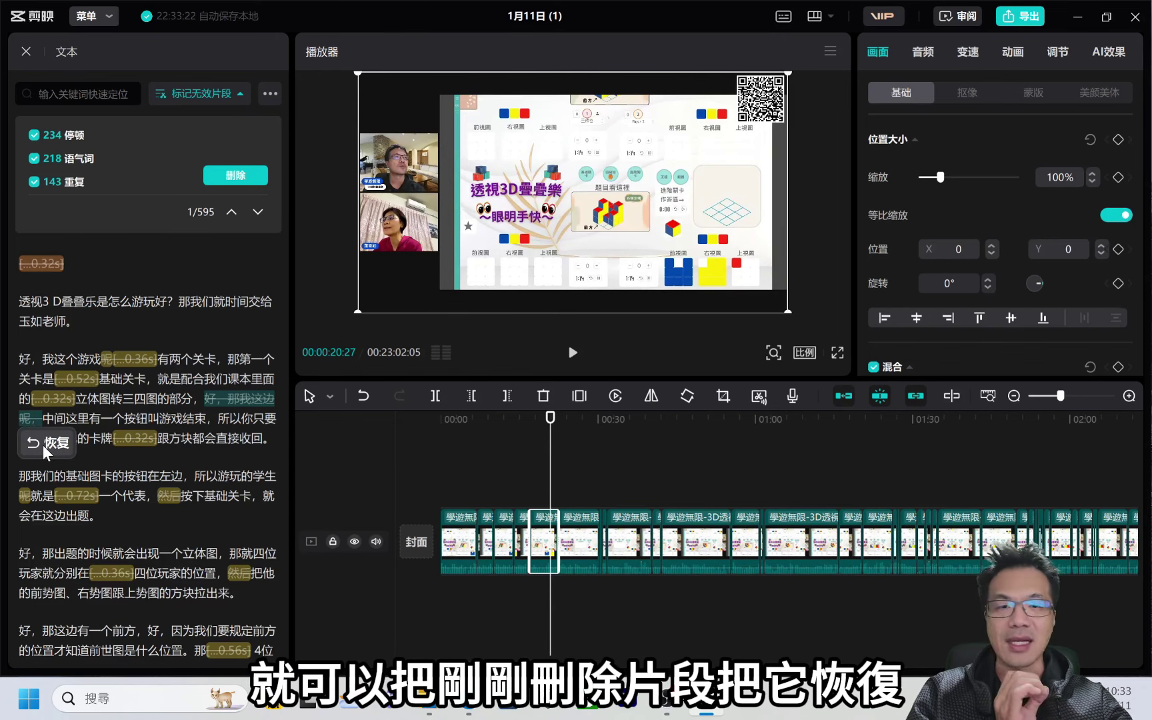
click(45, 444)
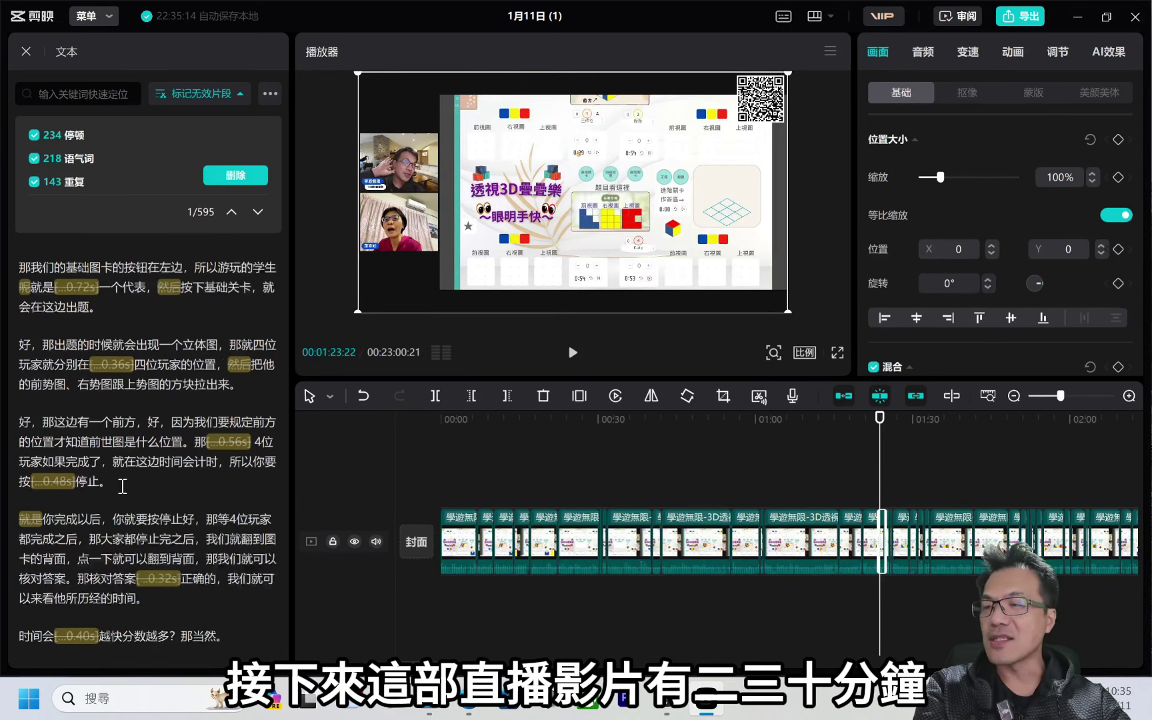
scroll(121, 489, down, 1)
scroll(100, 466, down, 1)
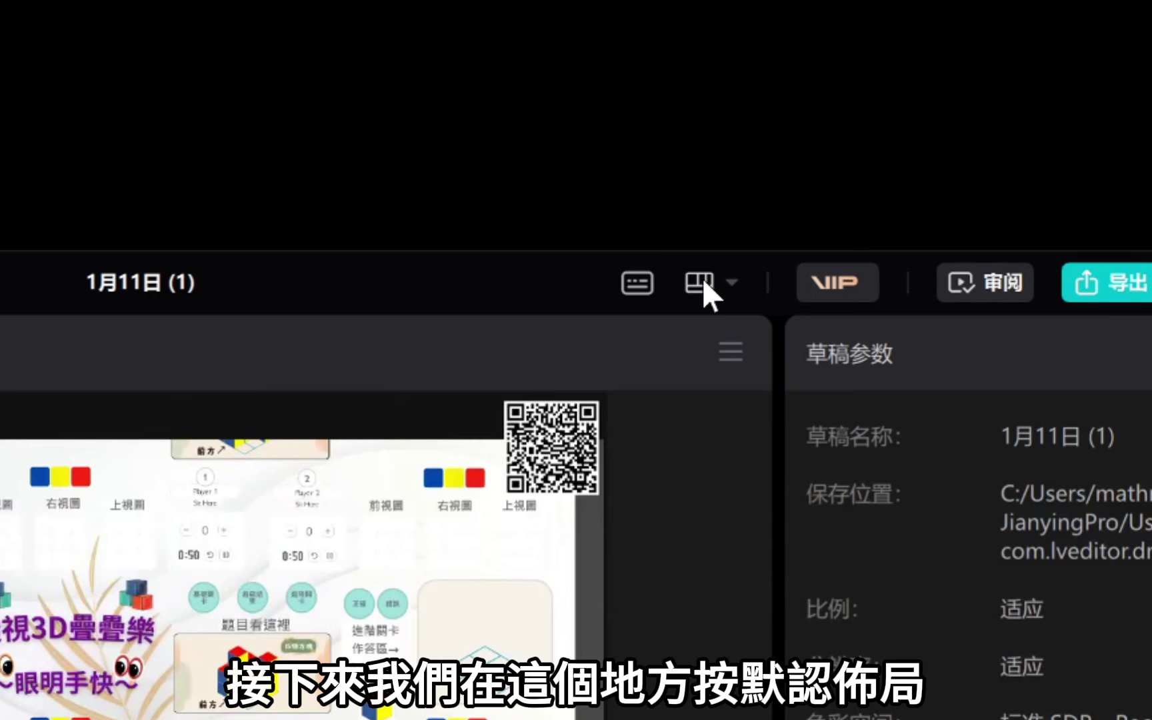
- Return to the 默认布局 layout and generate subtitles from the video's speech with 识别字幕
click(702, 279)
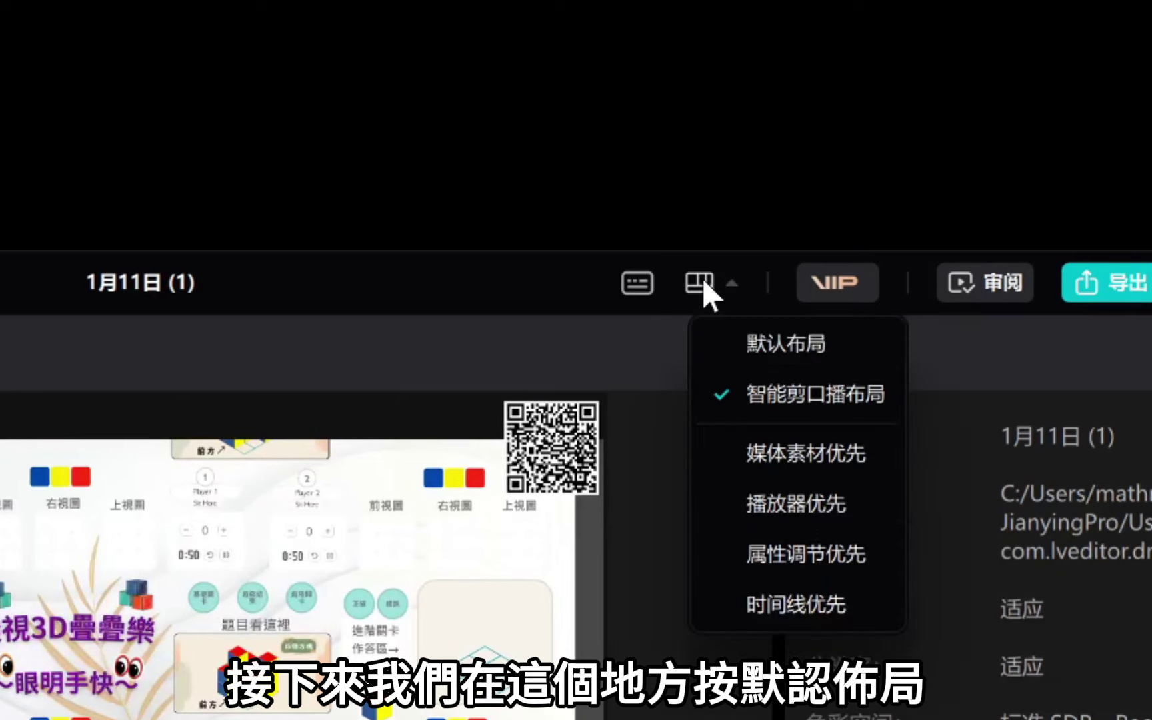
click(749, 343)
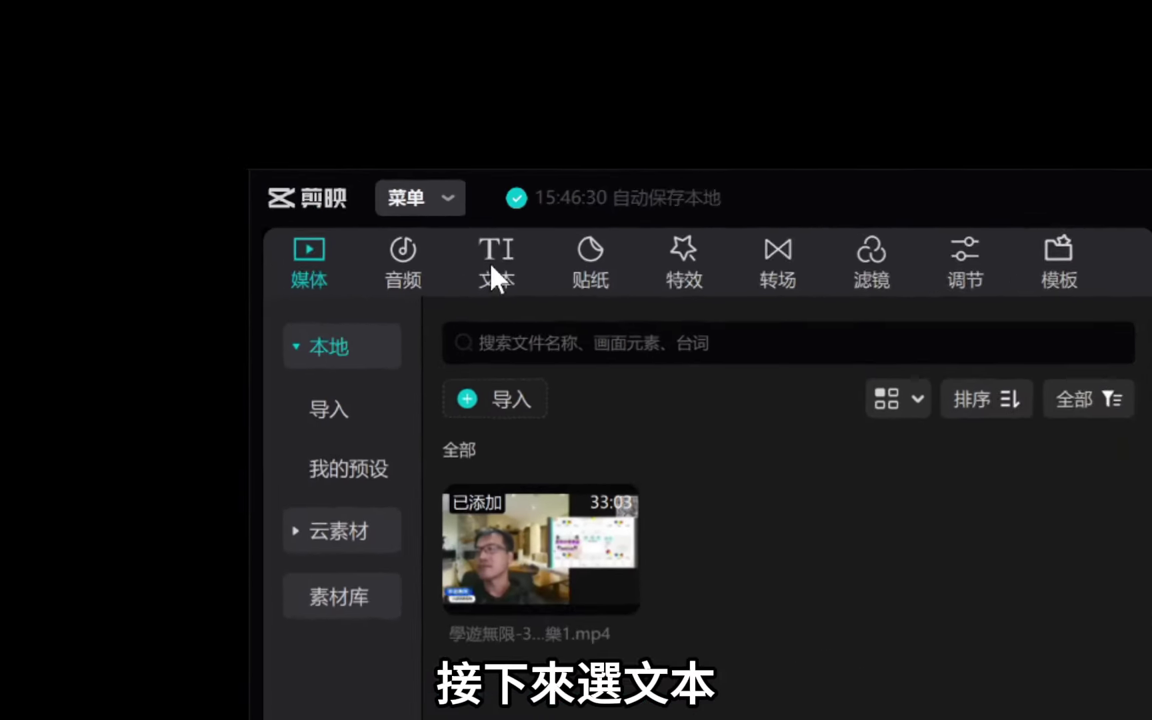
click(494, 270)
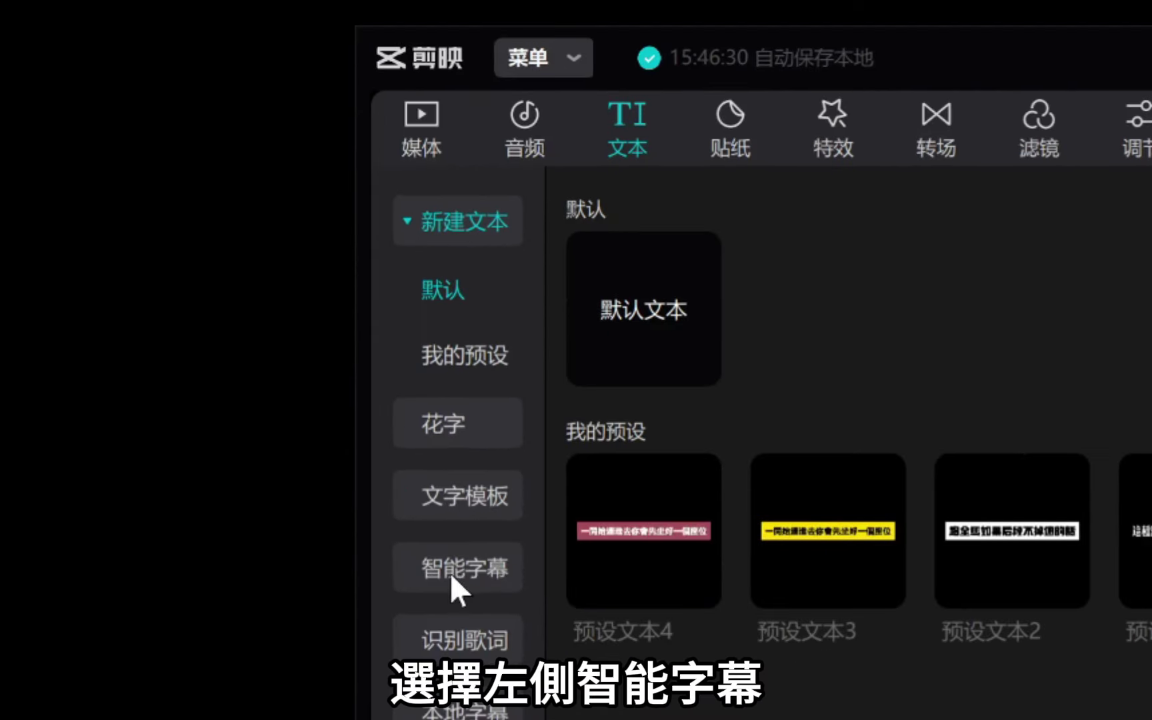
click(458, 573)
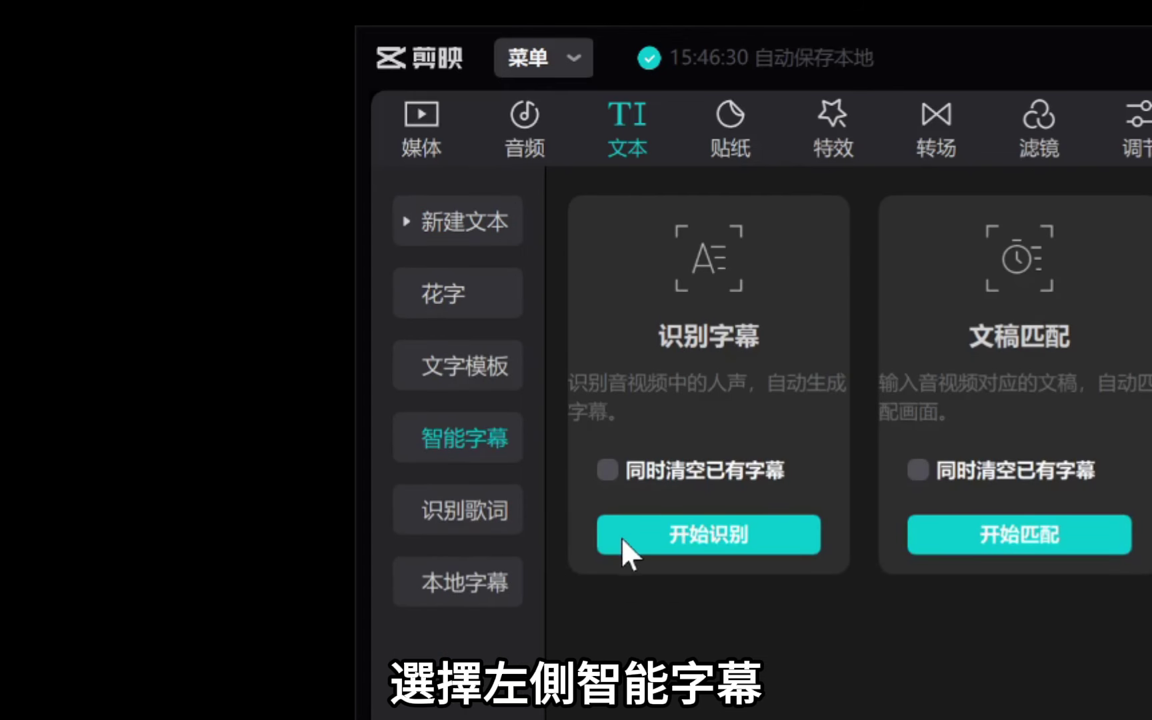
click(641, 535)
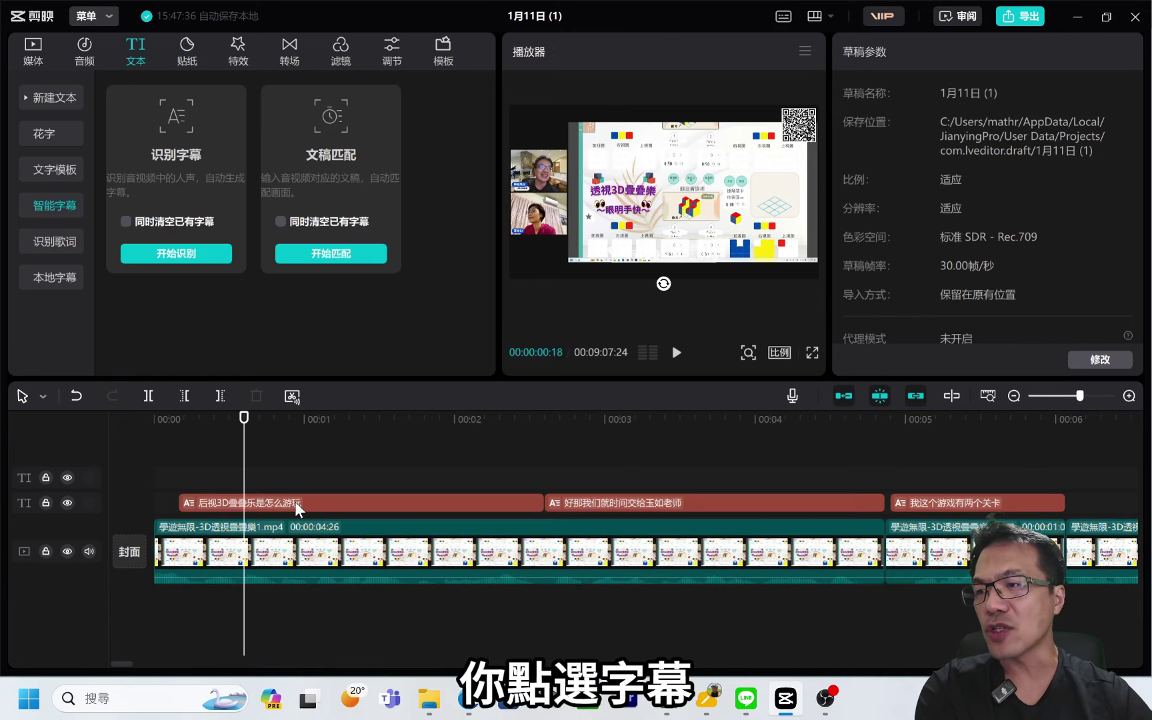
- Set the font of all subtitles to 现代繁体 and their size to 7
click(298, 510)
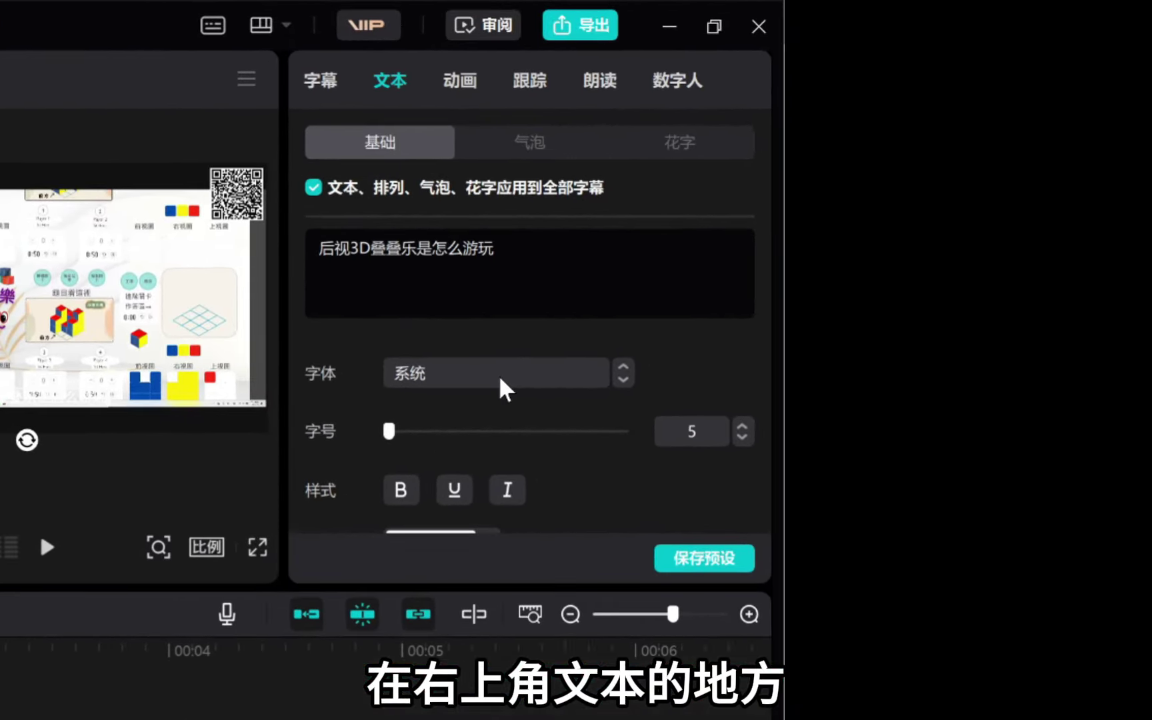
click(499, 374)
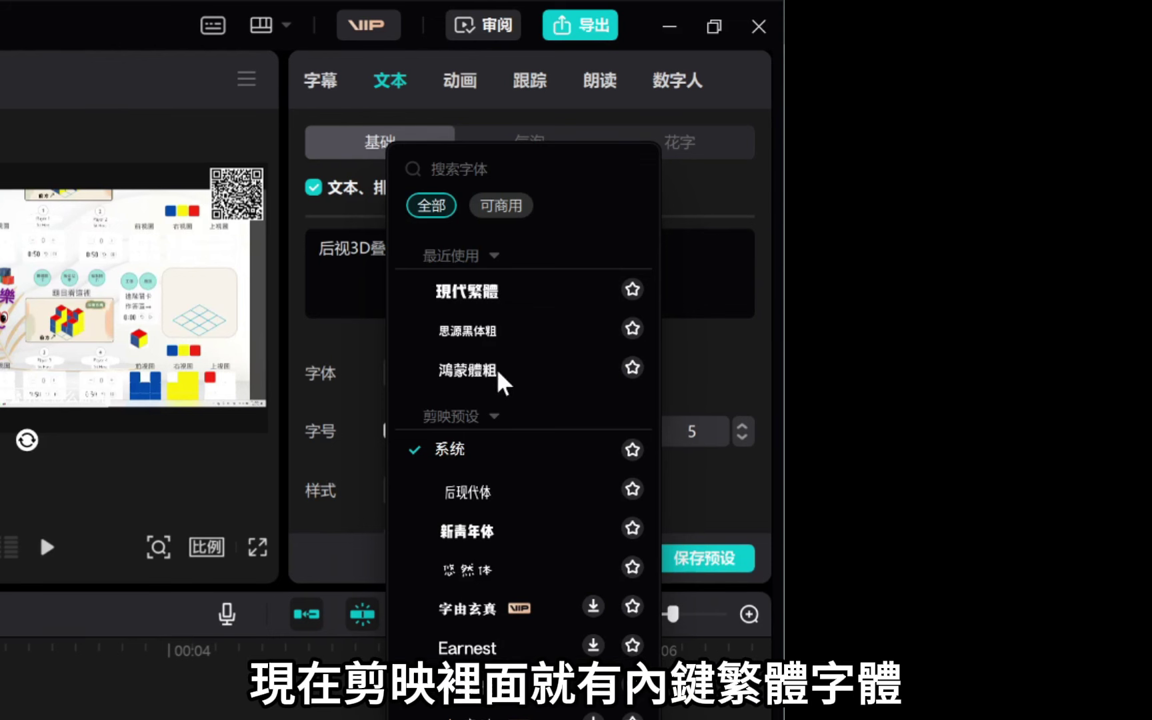
click(488, 291)
click(742, 424)
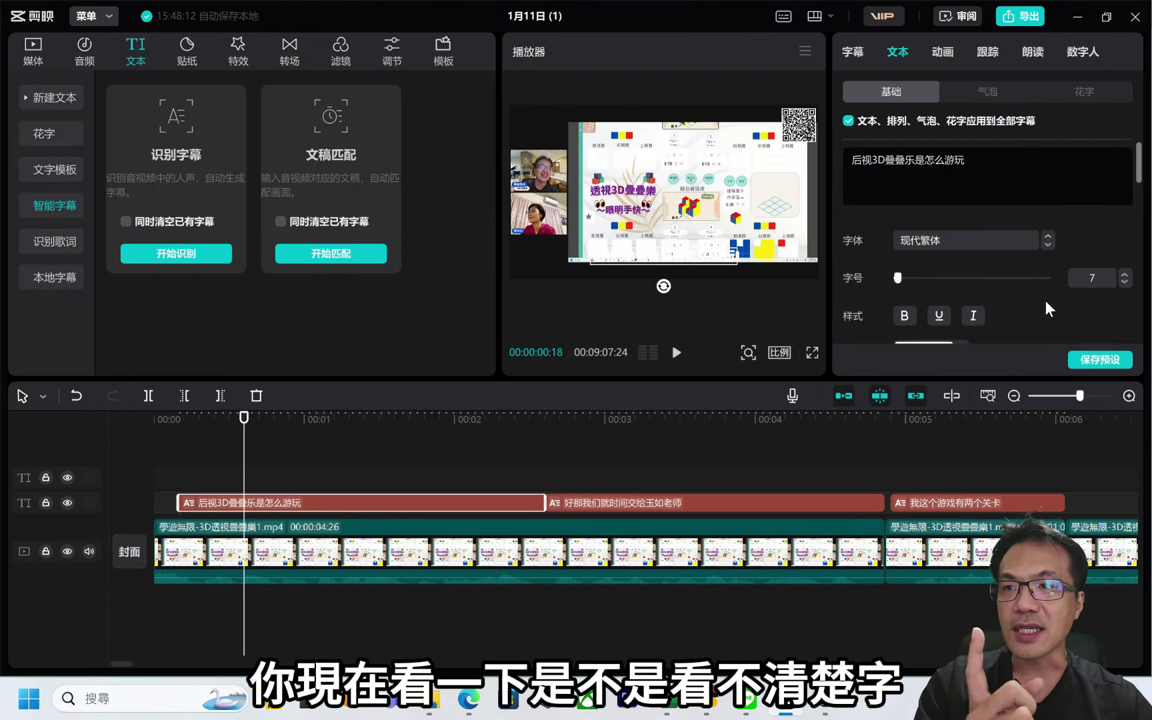
- Apply the preset style of white text with a black outline to the subtitles and move them slightly lower in the frame
scroll(1050, 307, down, 5)
scroll(1050, 308, up, 5)
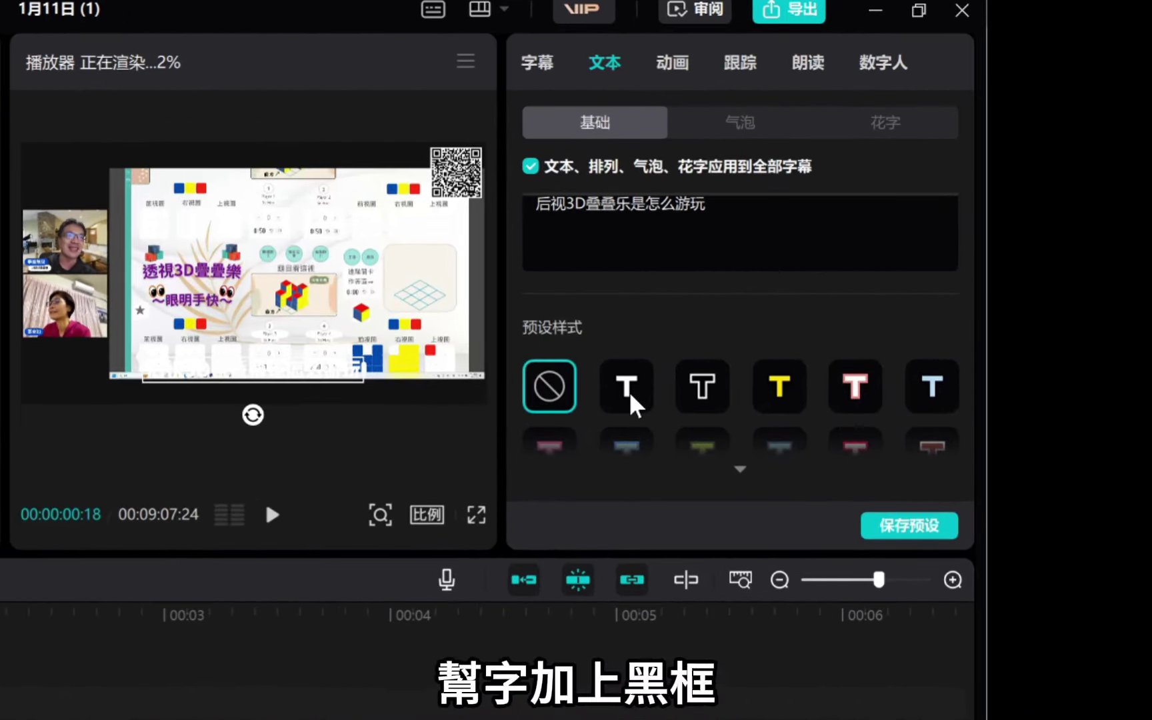
click(628, 393)
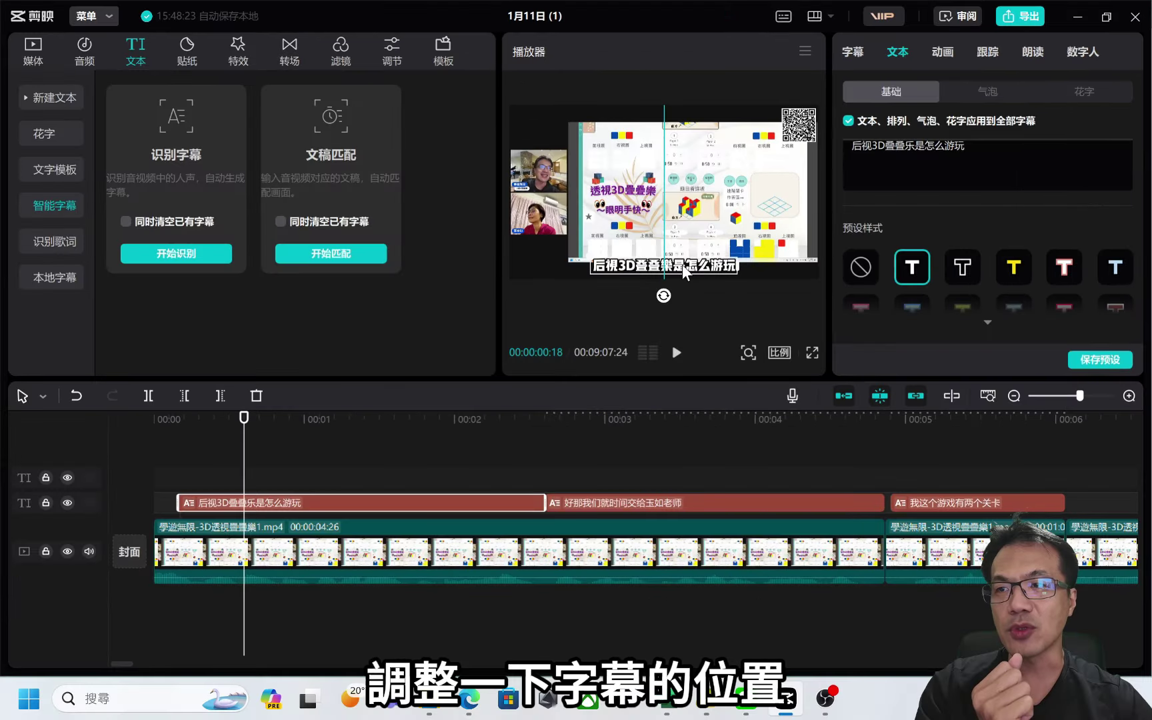
drag(683, 269, 683, 274)
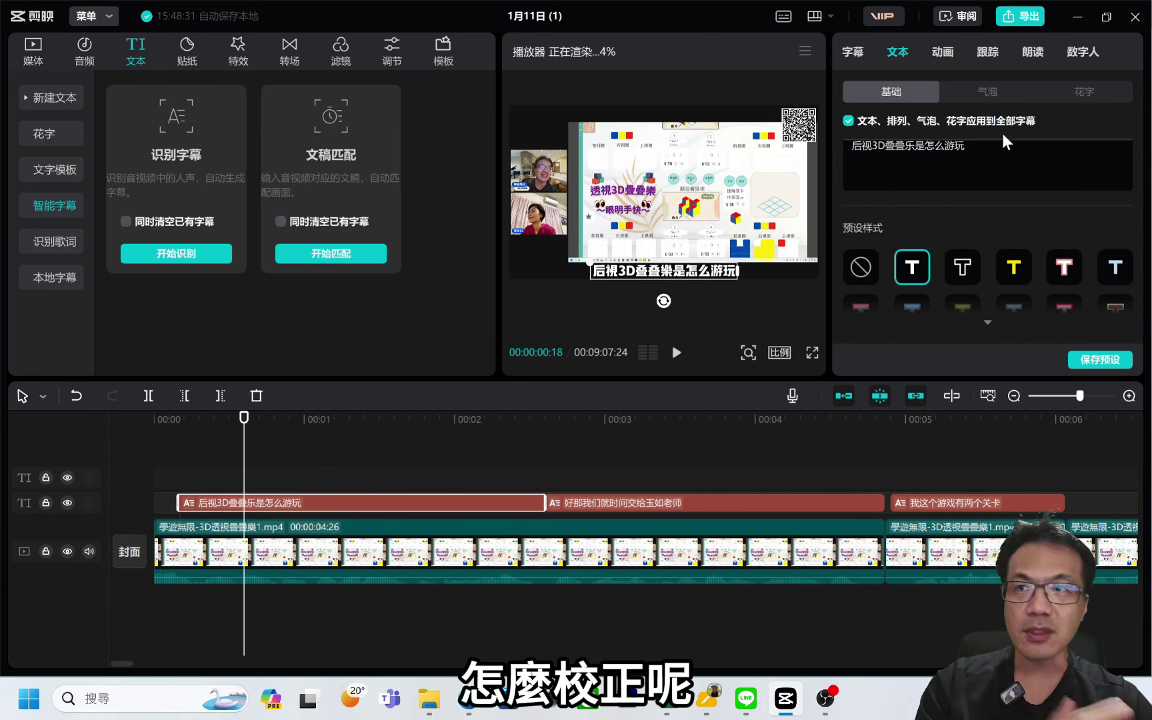
- Replace every occurrence of 游玩 with 遊玩 throughout the subtitles
click(853, 54)
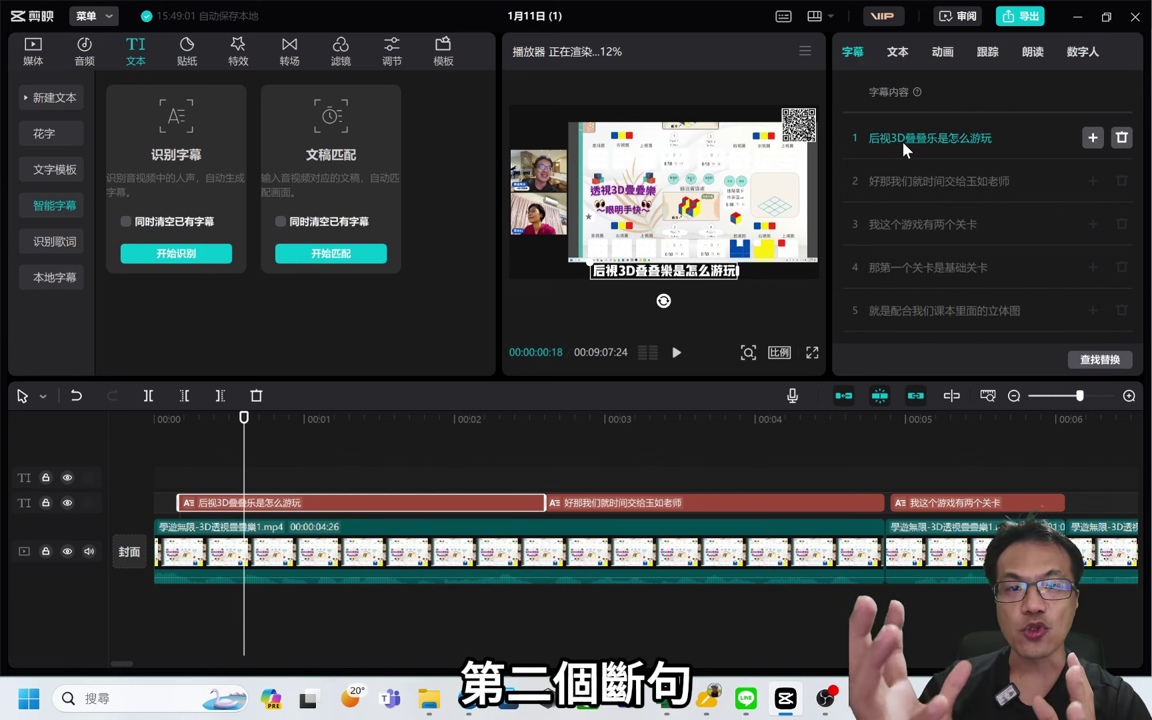
click(978, 148)
drag(970, 145, 980, 143)
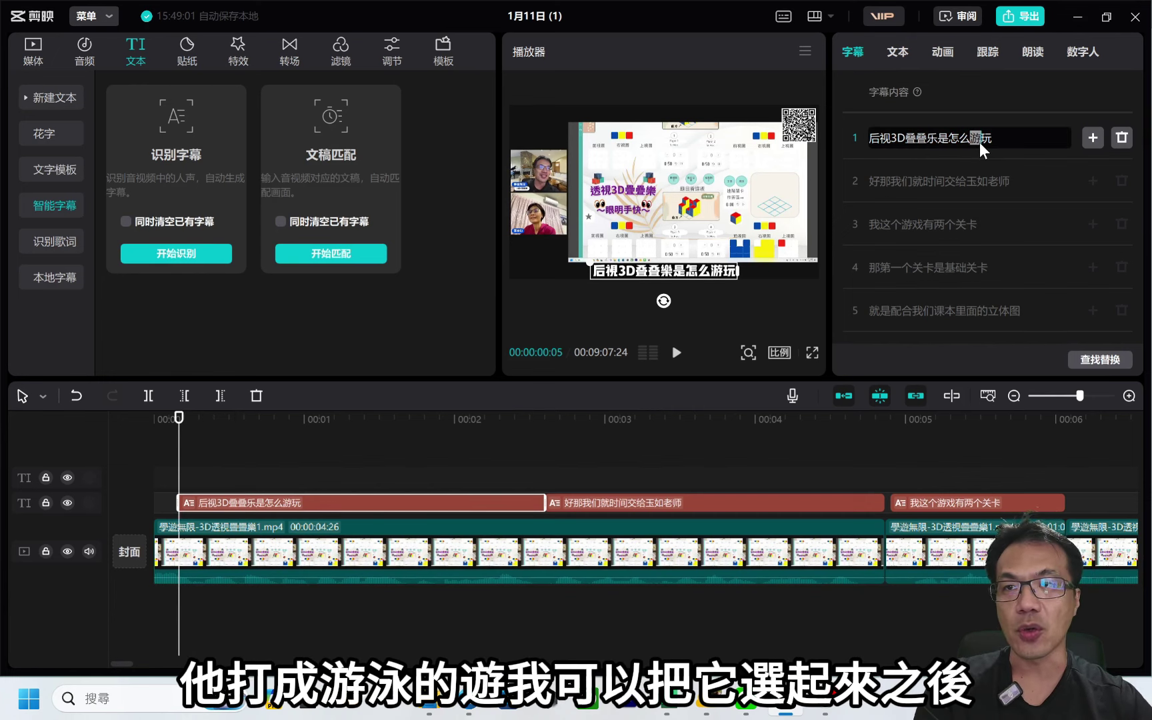
drag(980, 144, 989, 143)
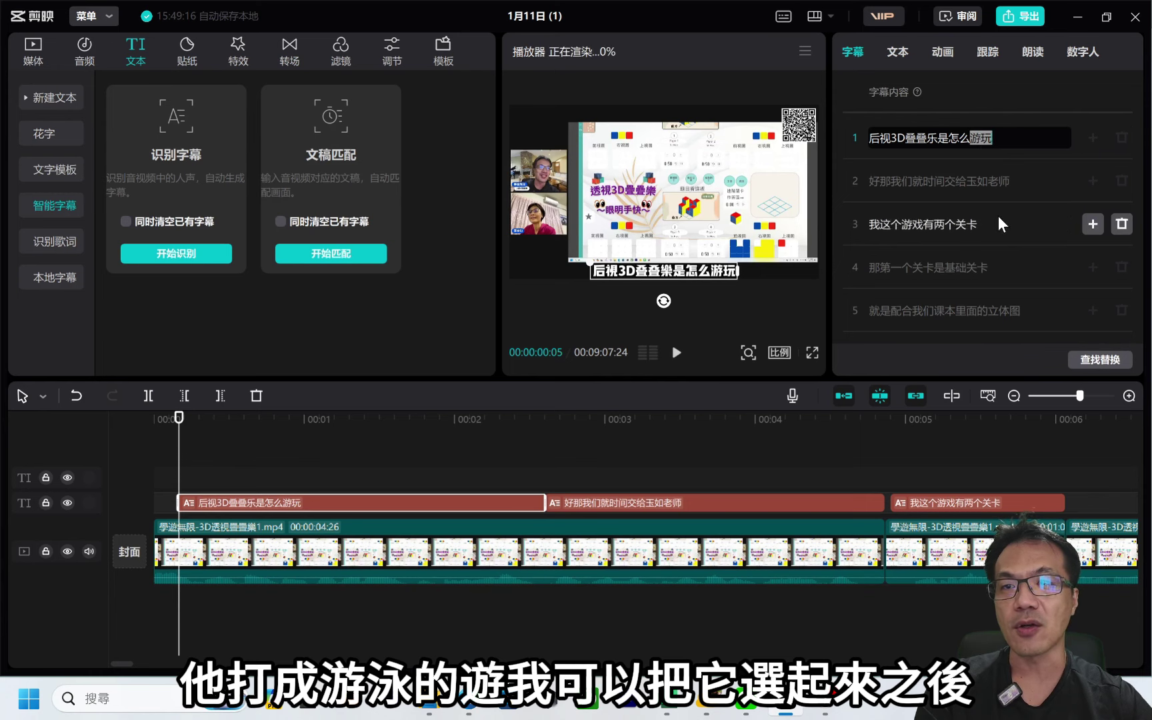
click(1099, 361)
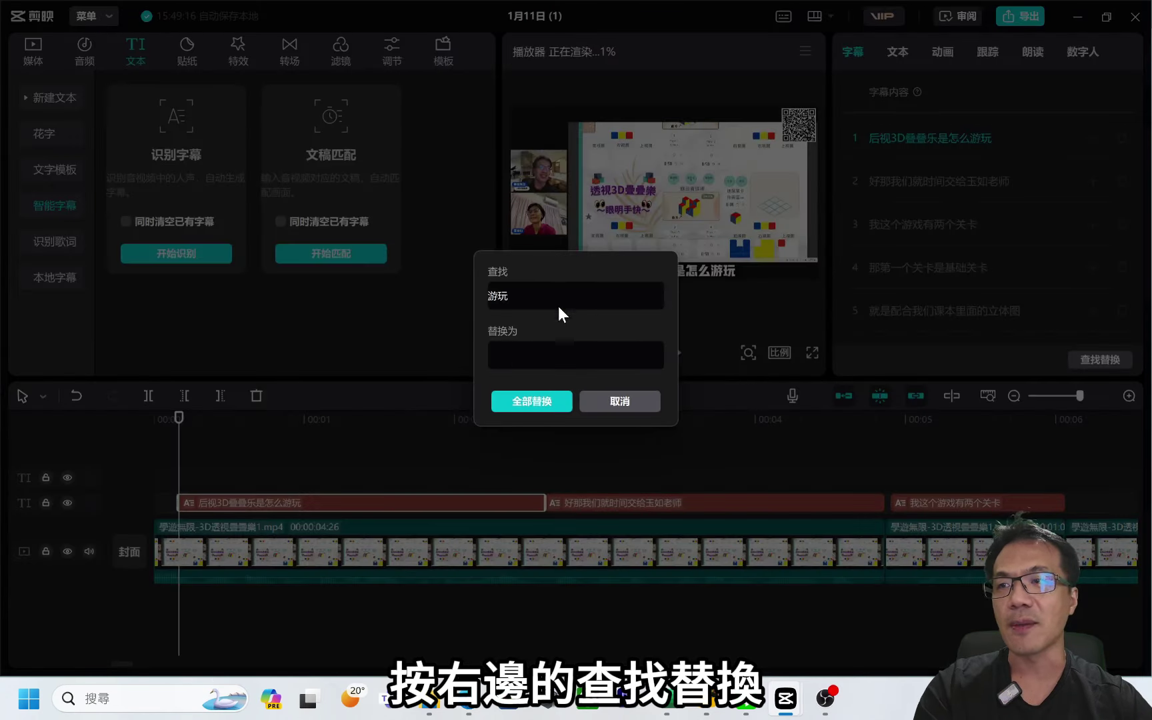
click(531, 355)
text(遊)
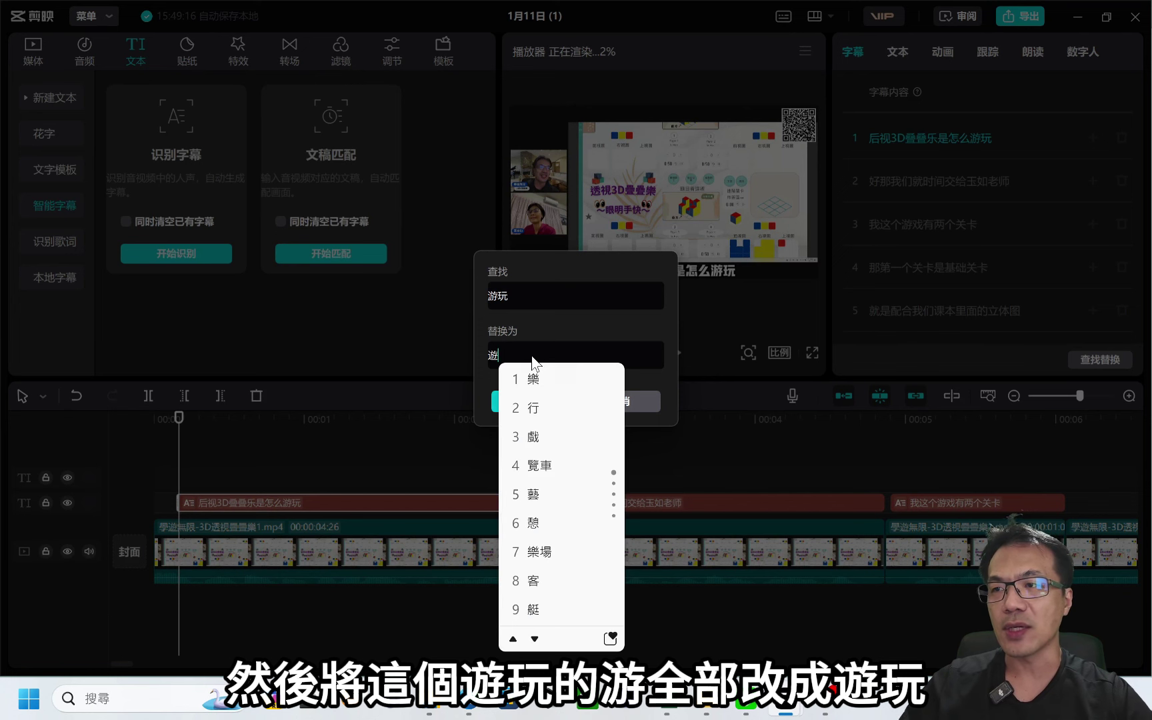
text(一土玩)
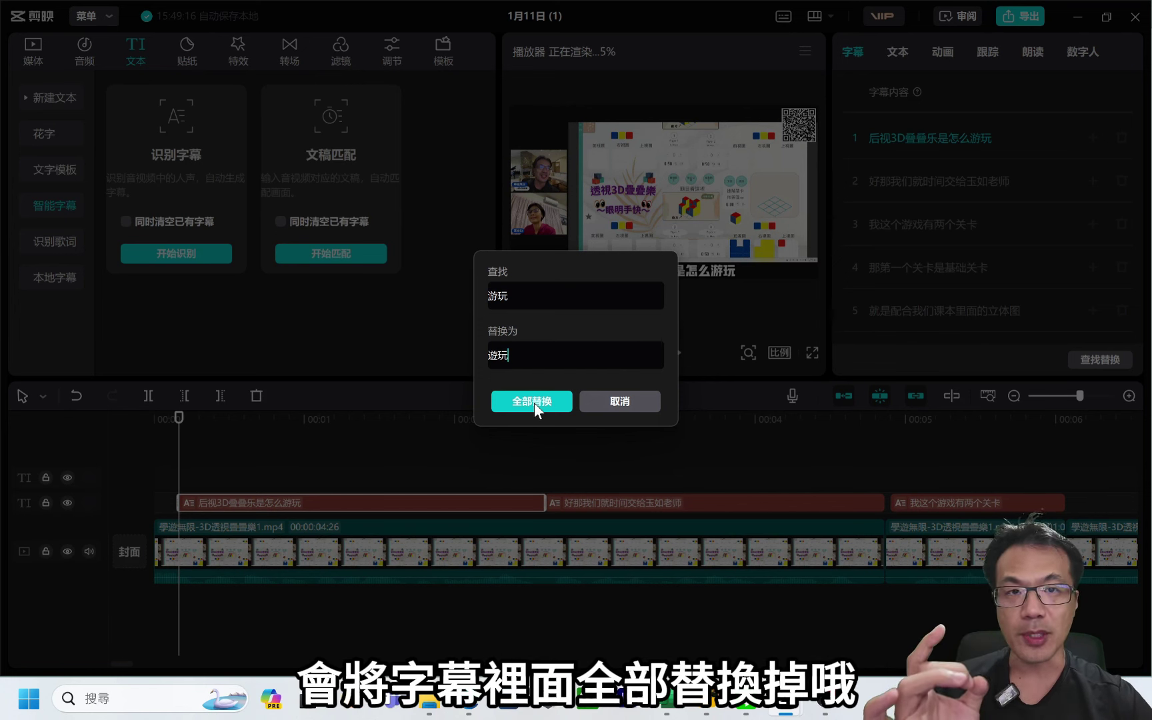
click(534, 402)
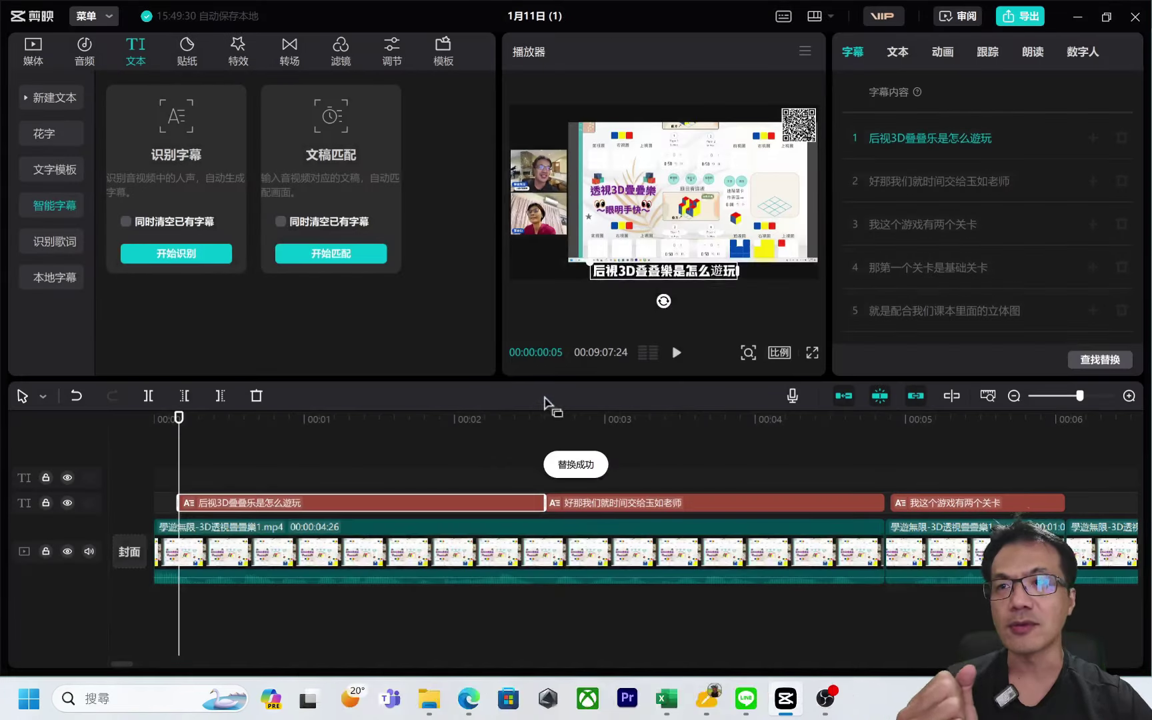
- Replace every occurrence of the wrongly transcribed teacher's name in the subtitles with the correct characters
drag(966, 181, 987, 190)
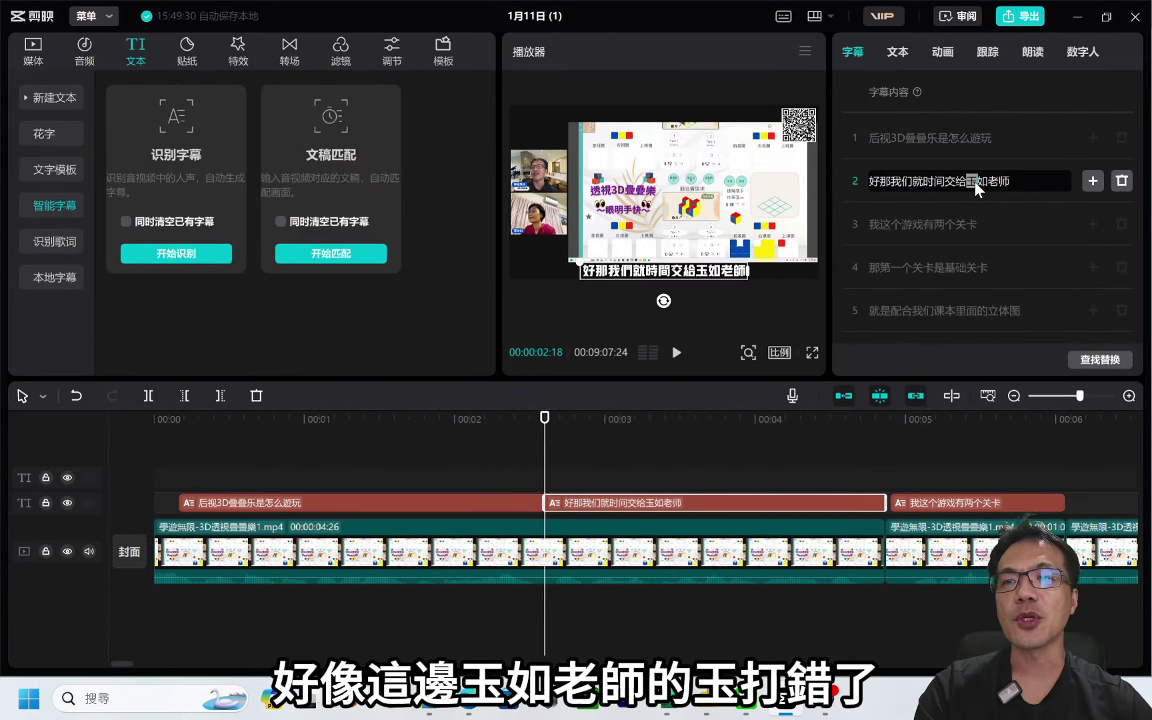
click(1098, 359)
click(567, 357)
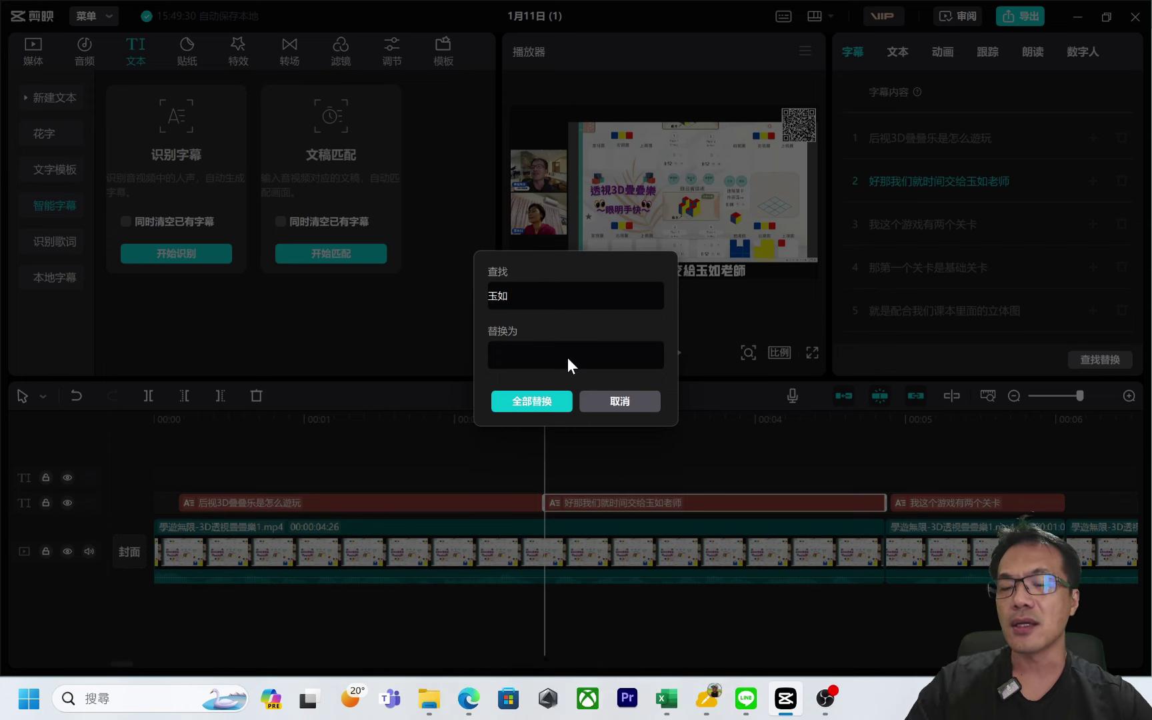
text(育)
text(如)
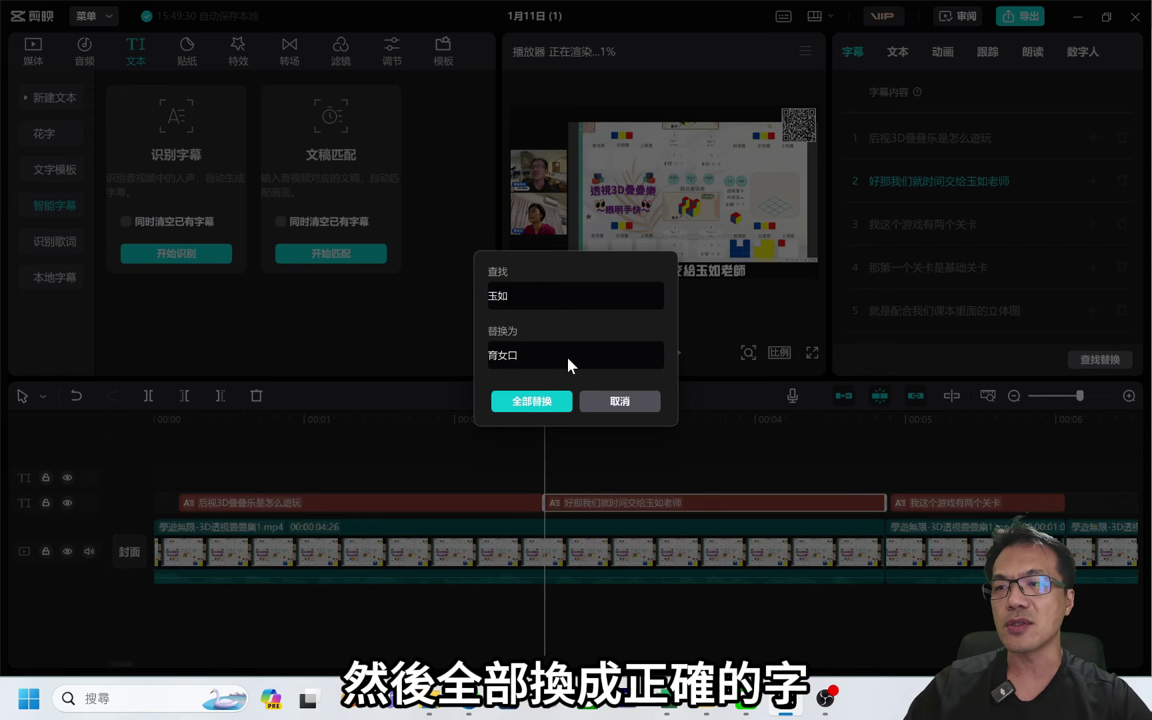
click(534, 401)
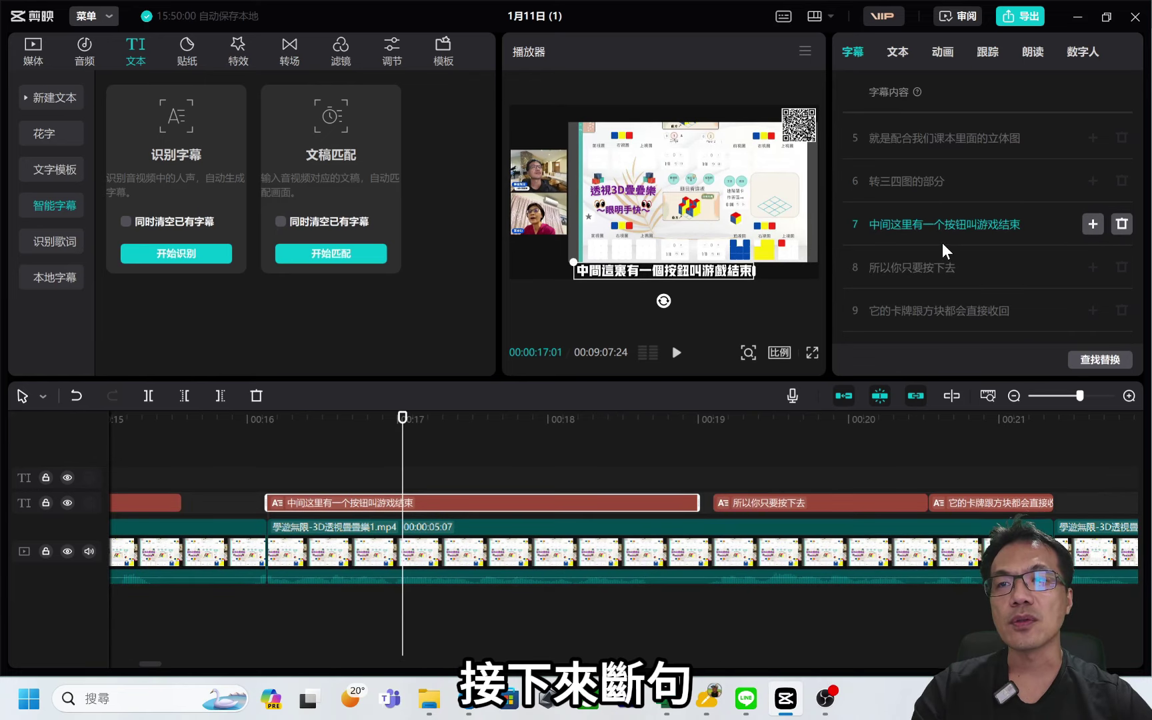
- Split the subtitle 中间这里有一个按钮叫游戏结束 after 按钮 and merge the two parts back into one line
click(968, 227)
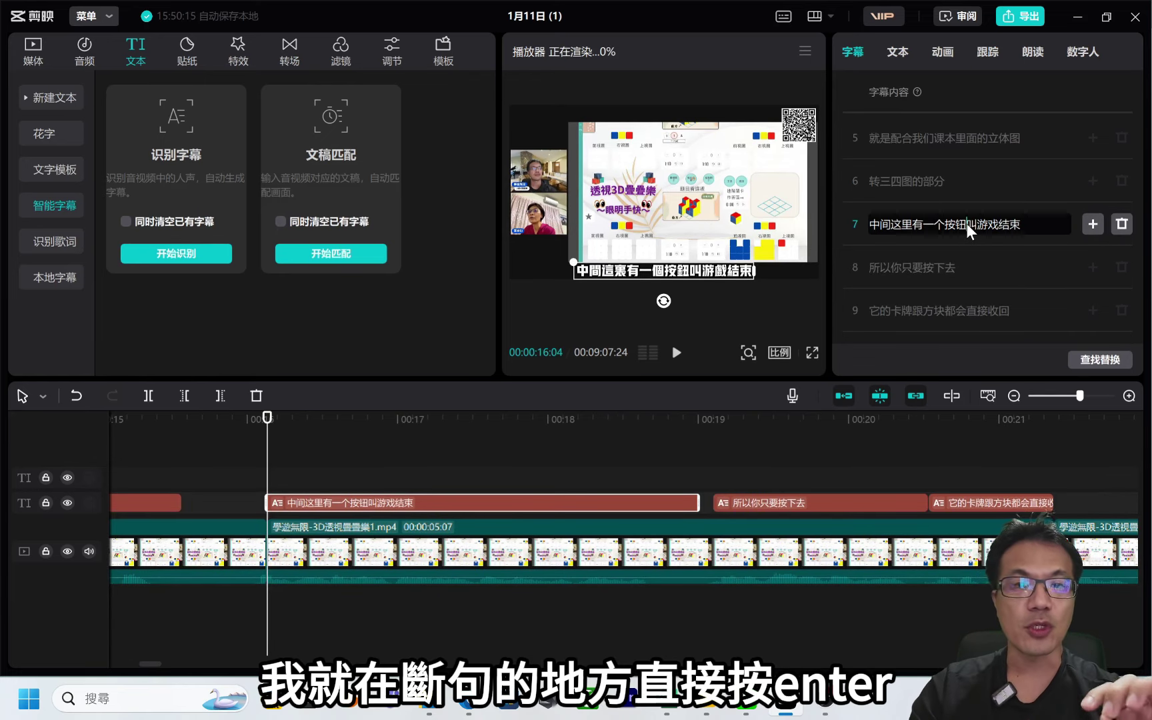
key(Return)
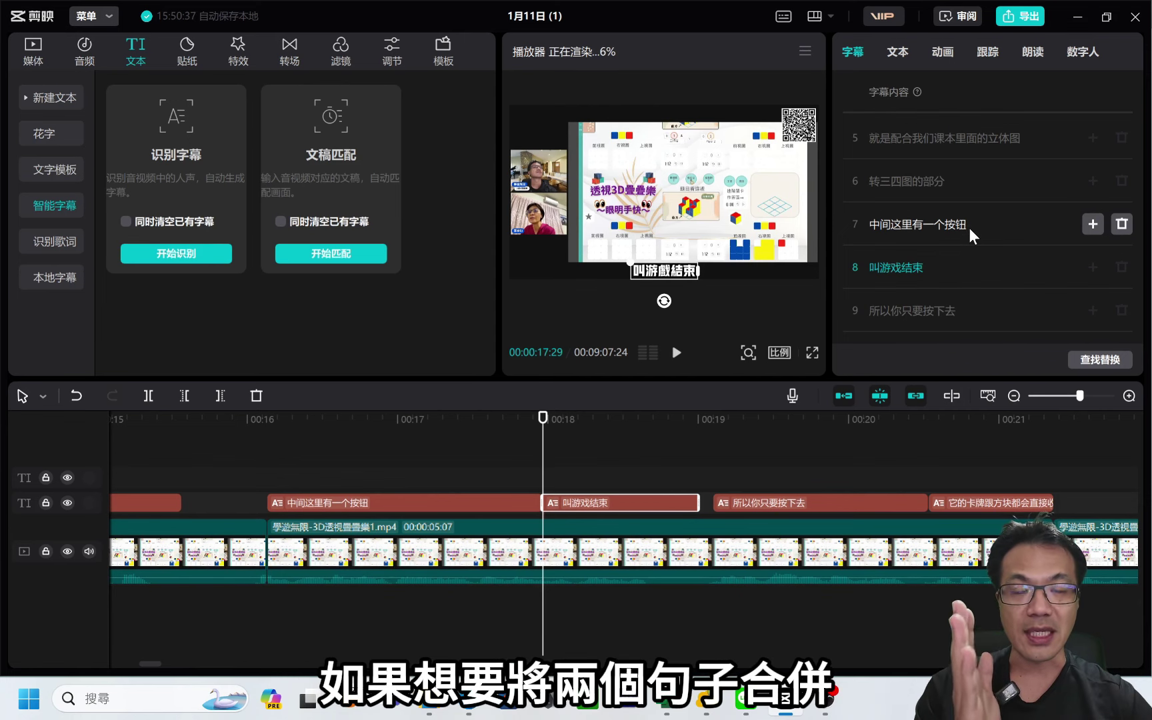
click(870, 271)
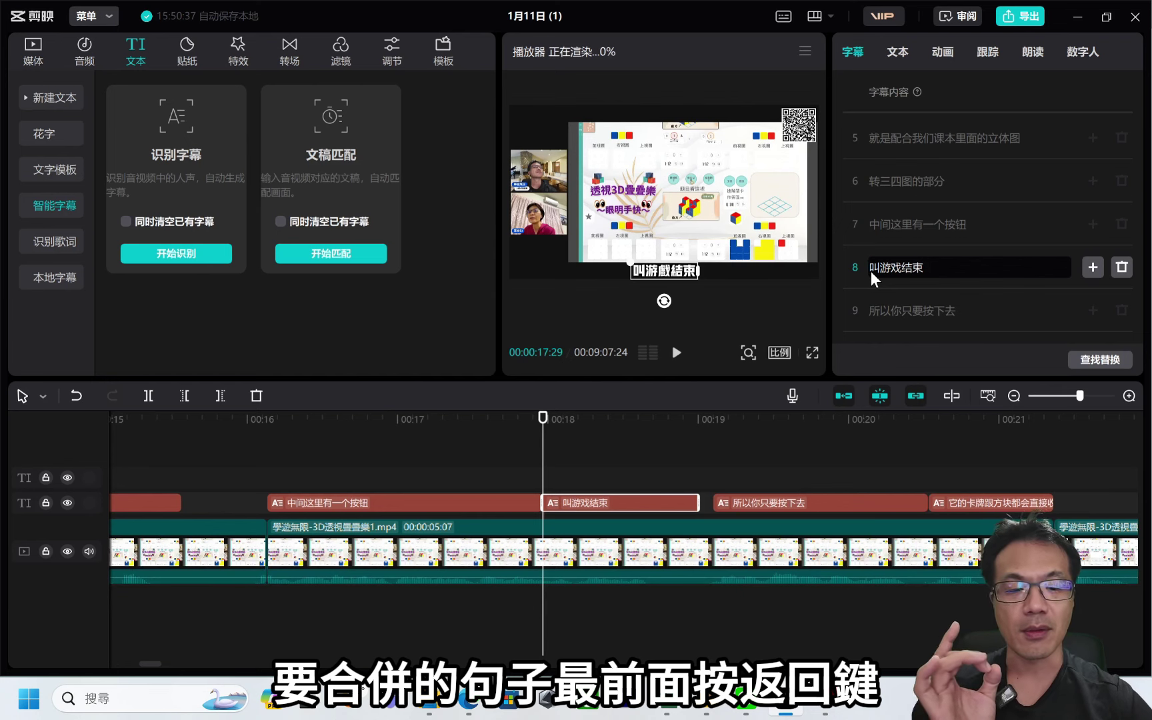
key(BackSpace)
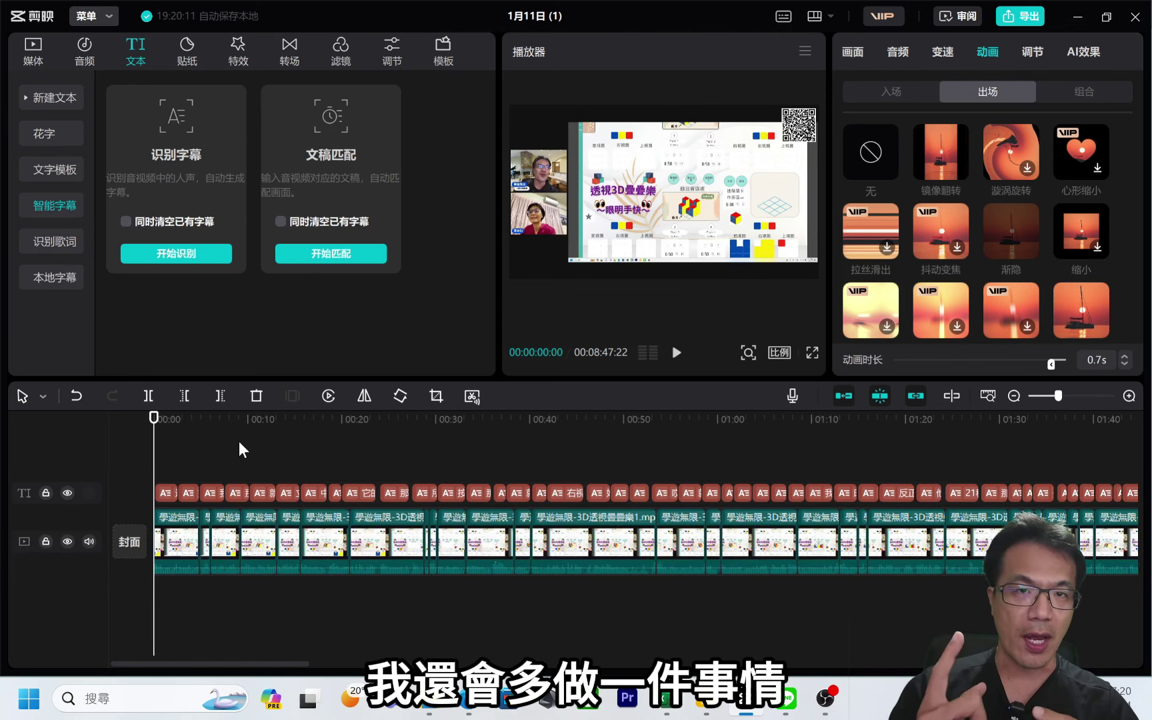
- Export only the subtitles as an SRT file, with video export turned off
click(1025, 17)
click(618, 180)
click(619, 519)
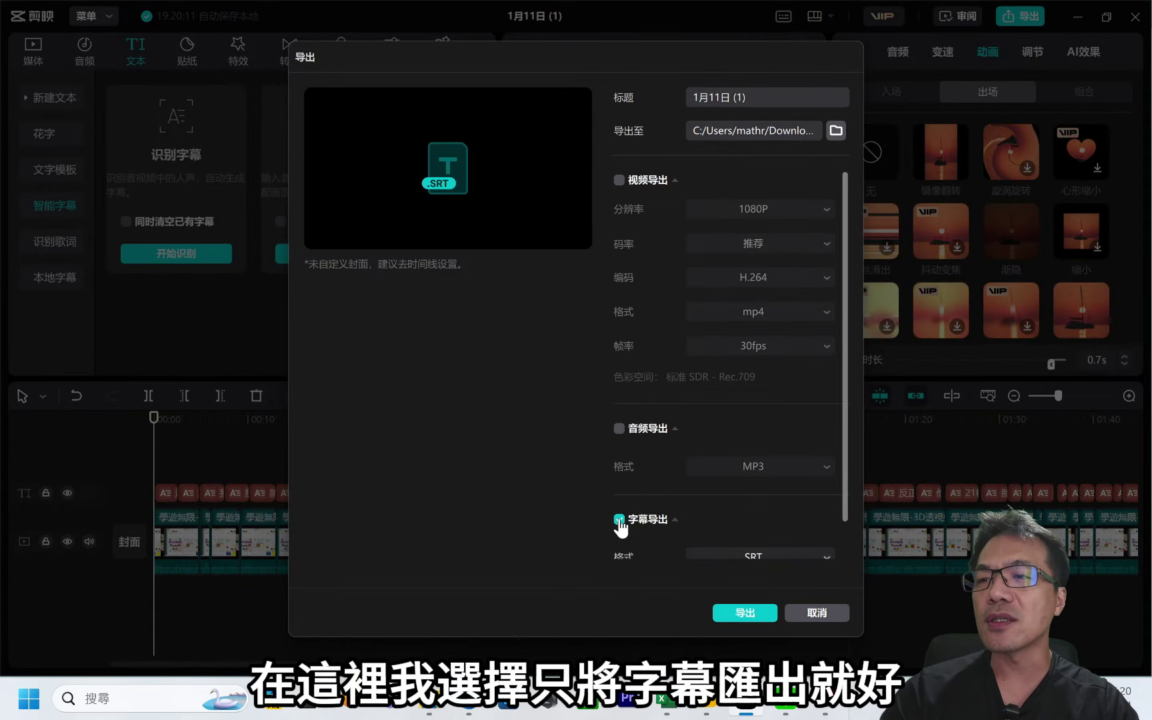
click(743, 610)
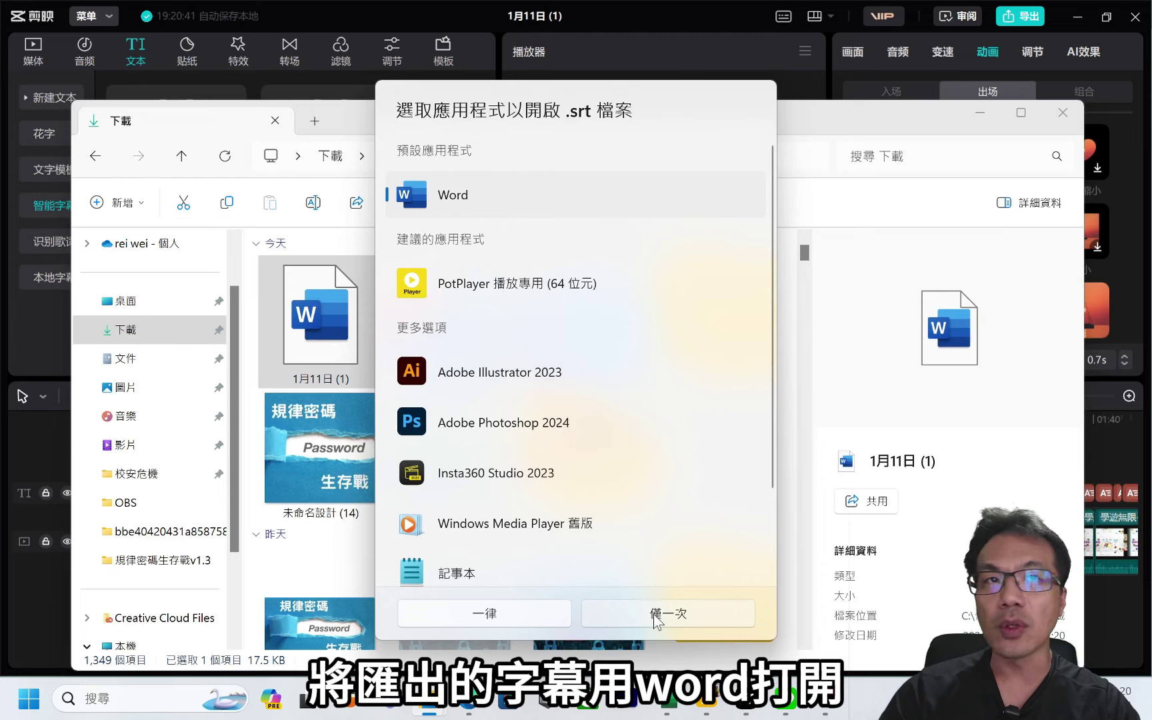
- Open the exported SRT file in Word with Unicode (UTF-8) encoding and convert all its text from Simplified to Traditional Chinese
click(653, 615)
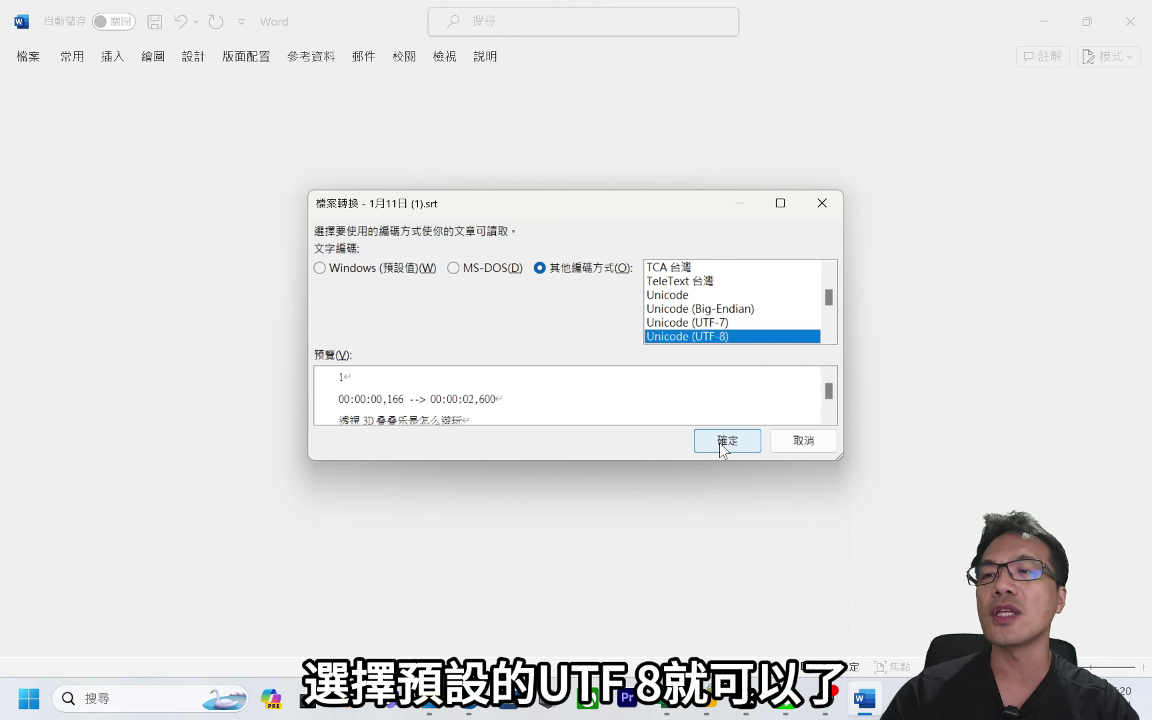
click(720, 443)
key(ctrl+a)
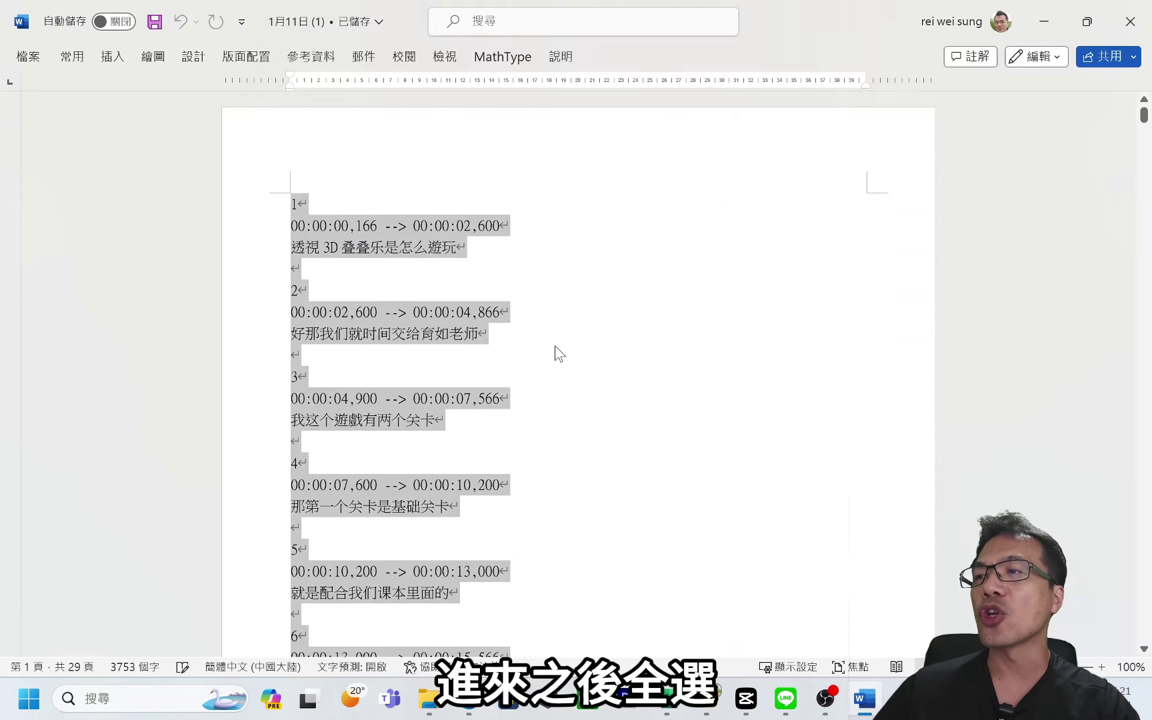
click(404, 57)
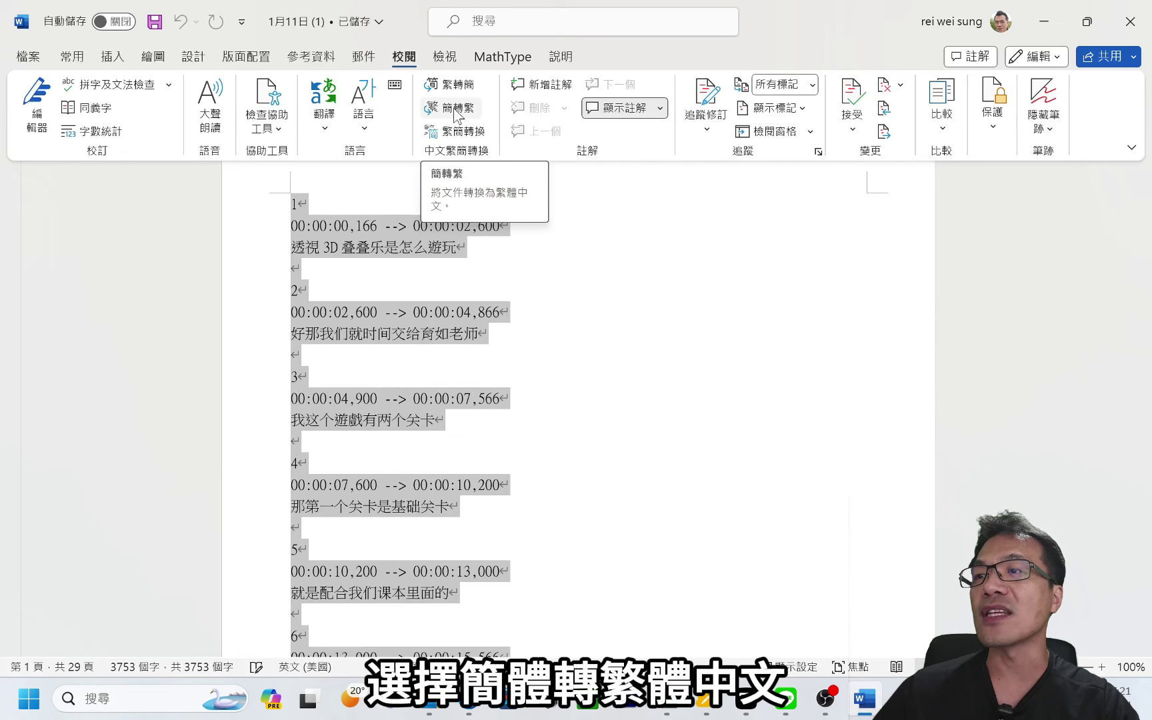
click(455, 112)
- Save the converted subtitle file and close Word
key(ctrl+s)
key(Return)
click(1130, 22)
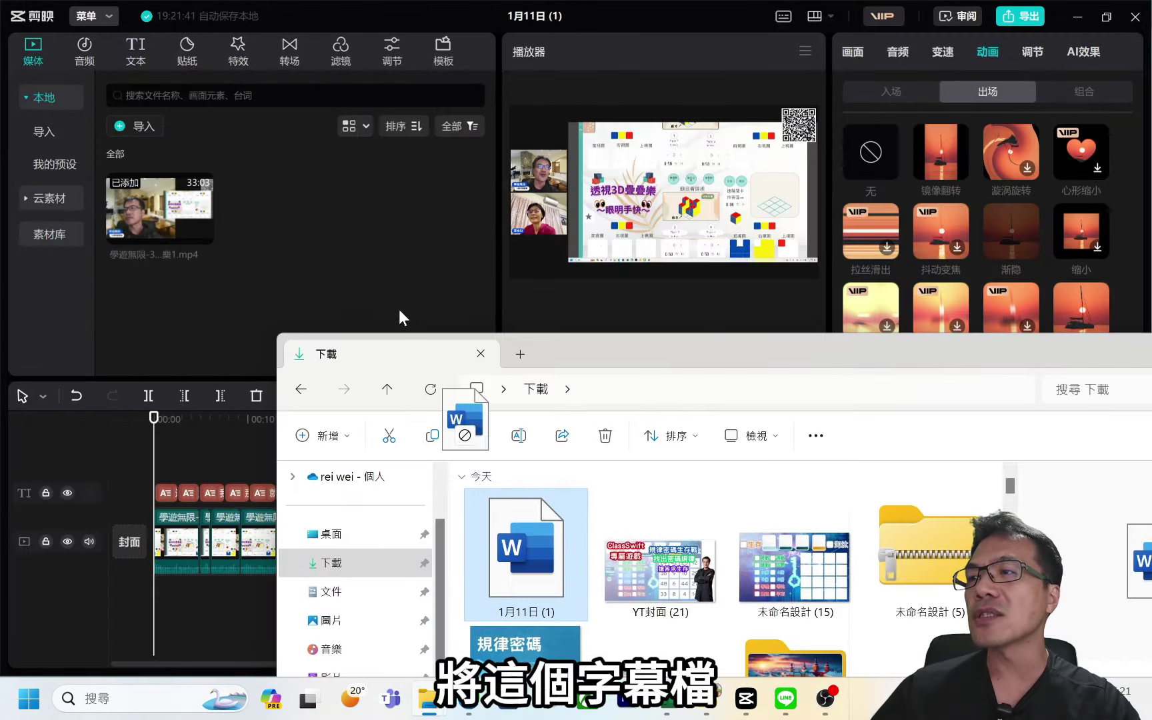
- Import the converted 1月11日 (1).srt into 剪映 and add it to the timeline, with the original subtitle track hidden
drag(399, 309, 354, 254)
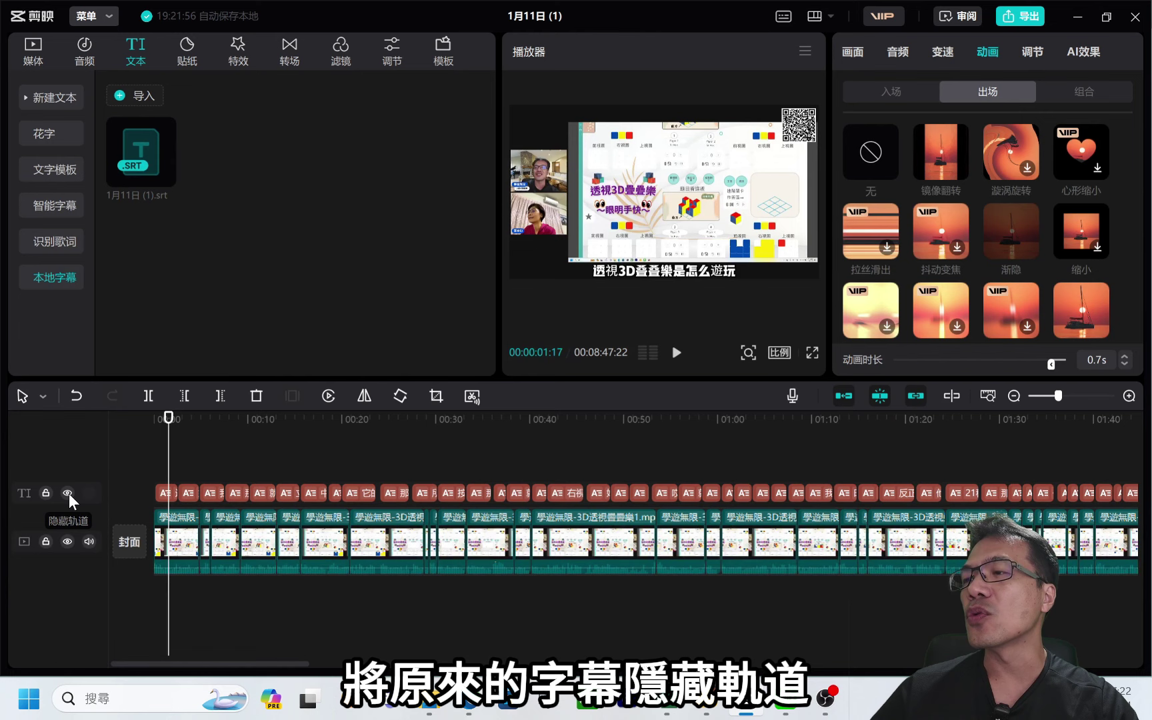
click(67, 493)
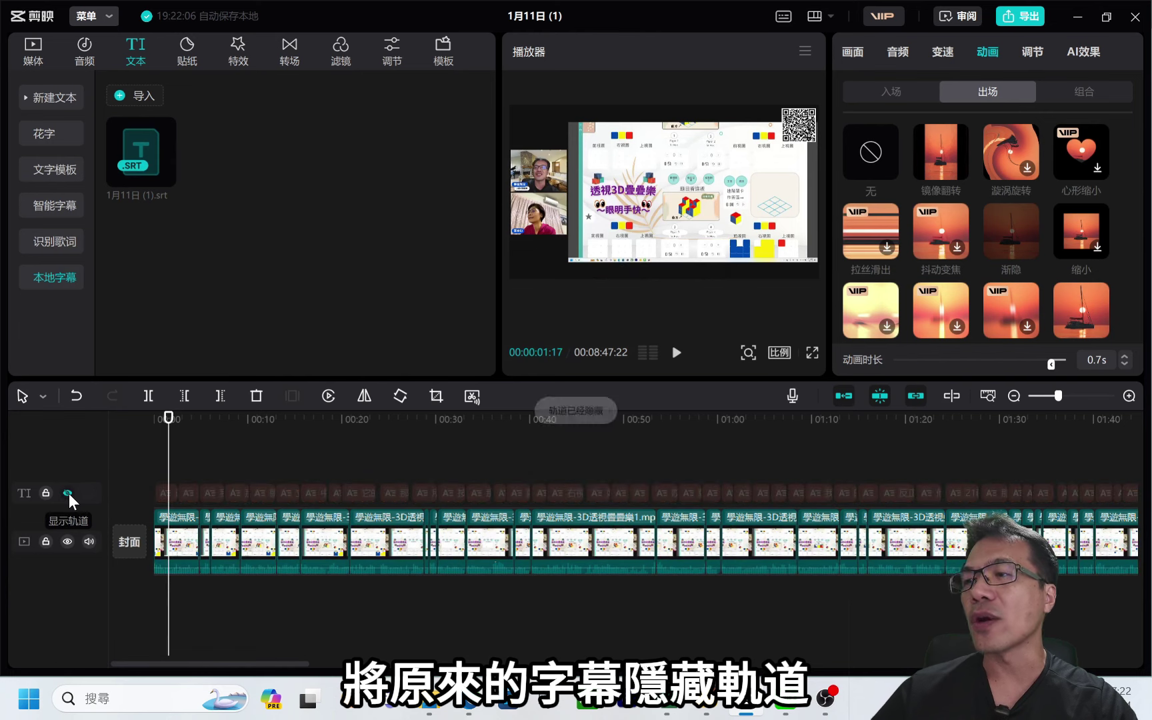
mouse_move(143, 152)
drag(143, 152, 144, 460)
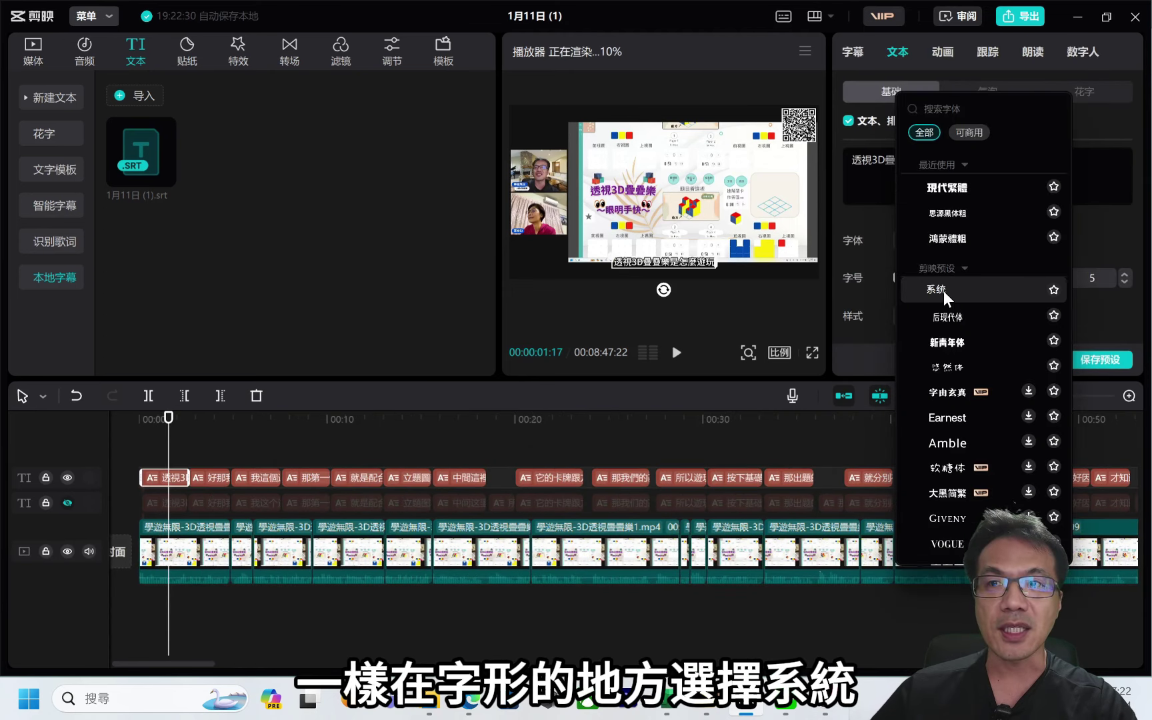
- Set the font of all imported subtitles to 系统 and their size to 8, and check them along the timeline
click(940, 290)
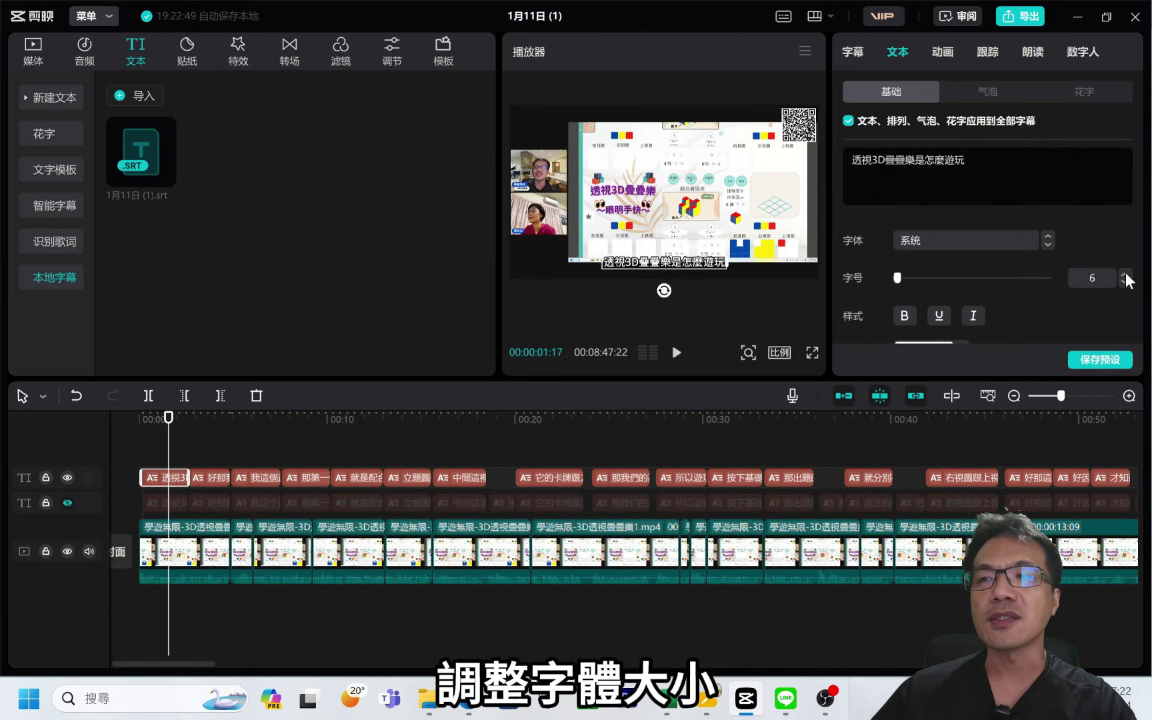
click(1125, 273)
click(1125, 273)
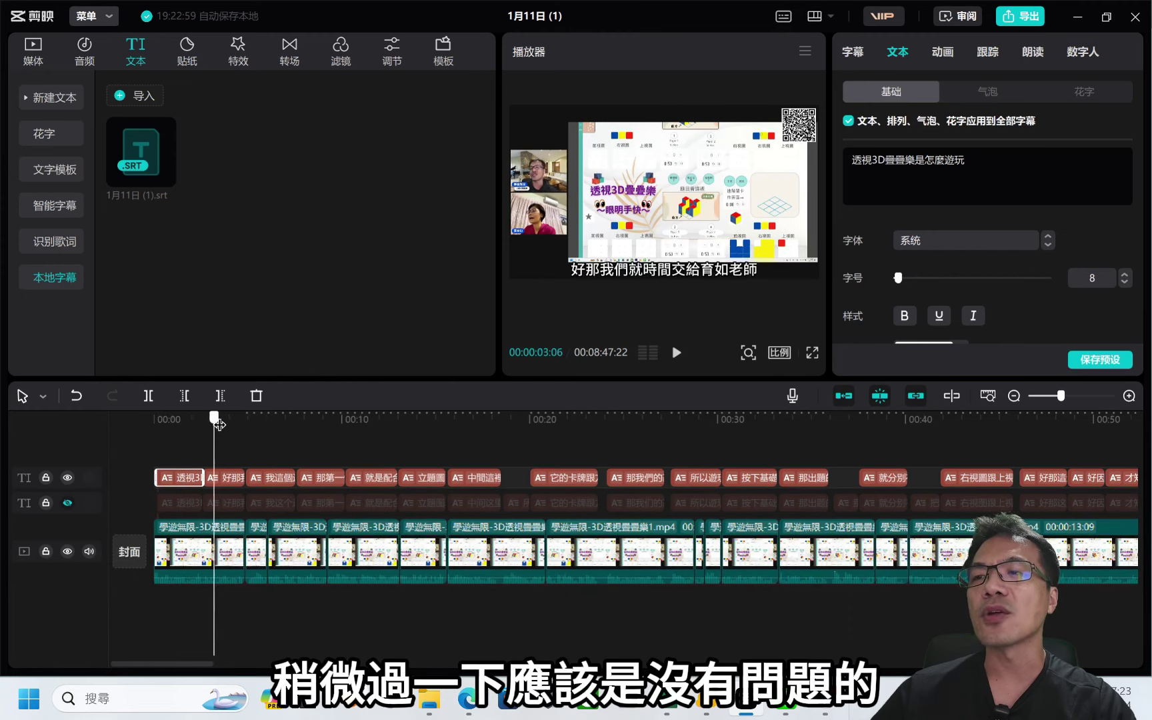
drag(213, 419, 326, 420)
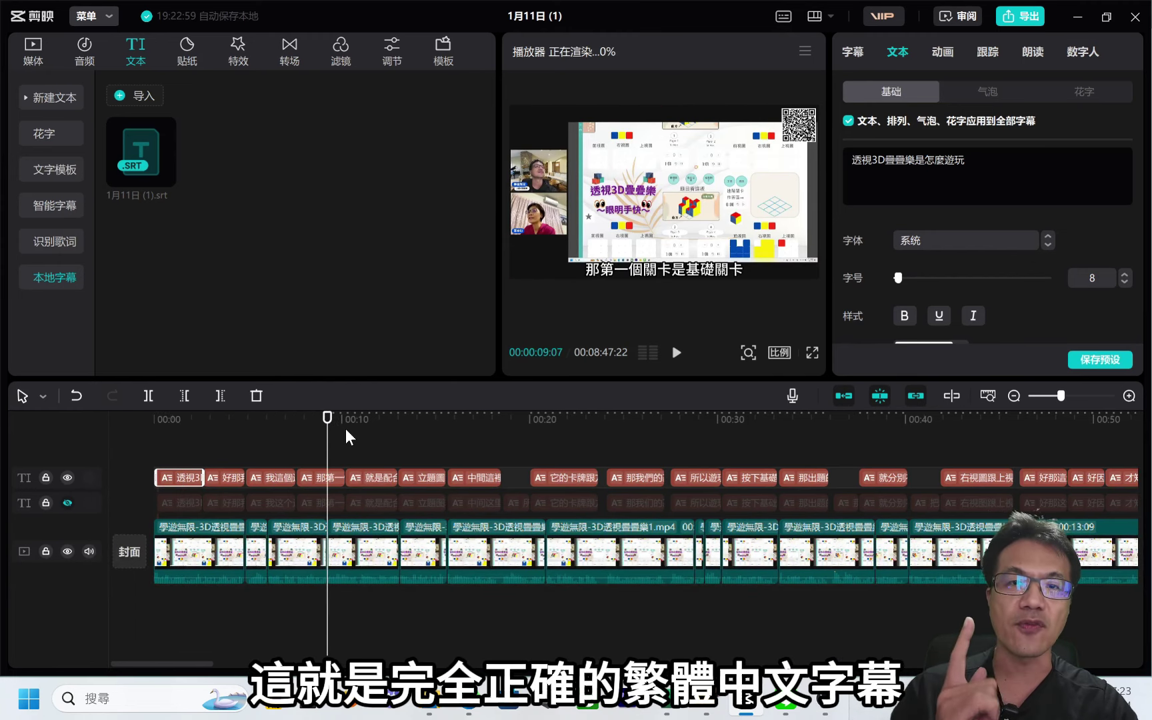
- Export the video titled 透視3D疊疊樂 as a 1080P H.264 mp4 at 30fps
click(1026, 20)
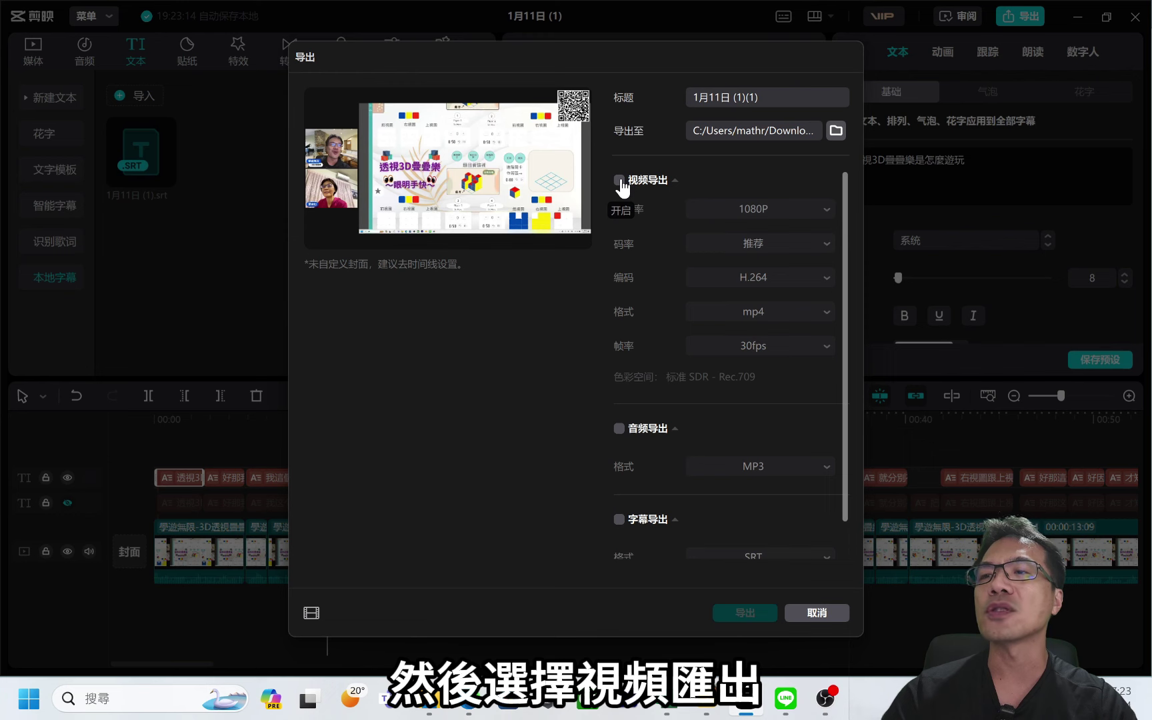
click(619, 181)
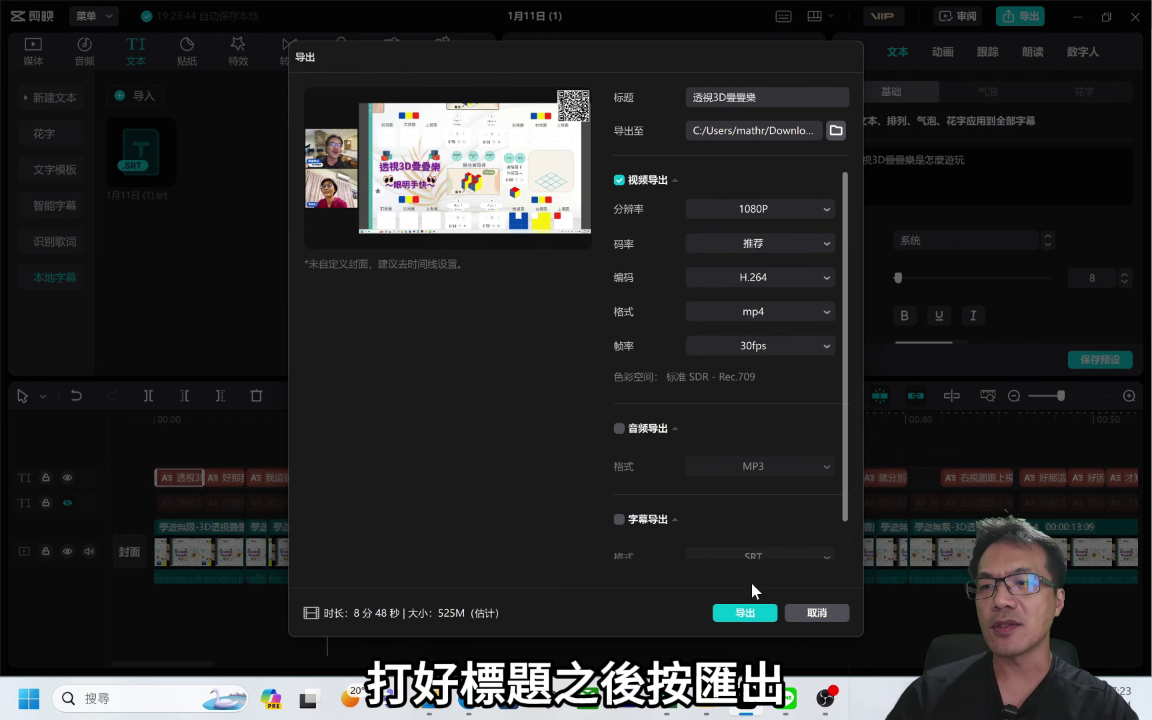
click(745, 612)
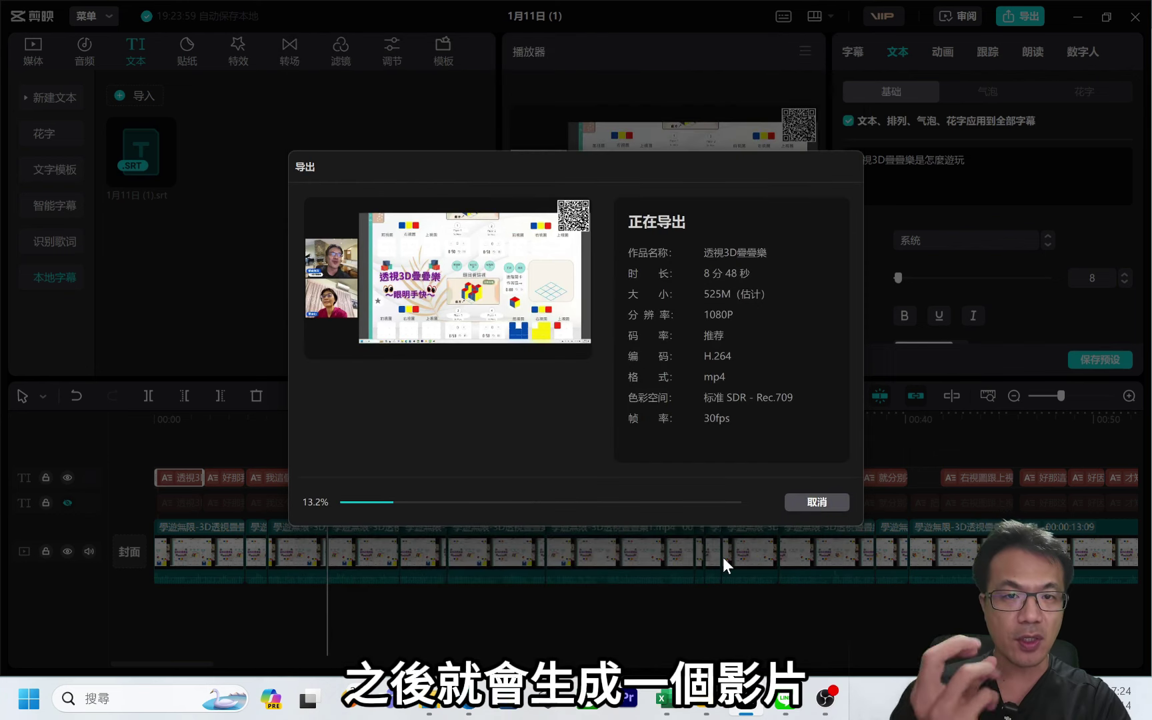